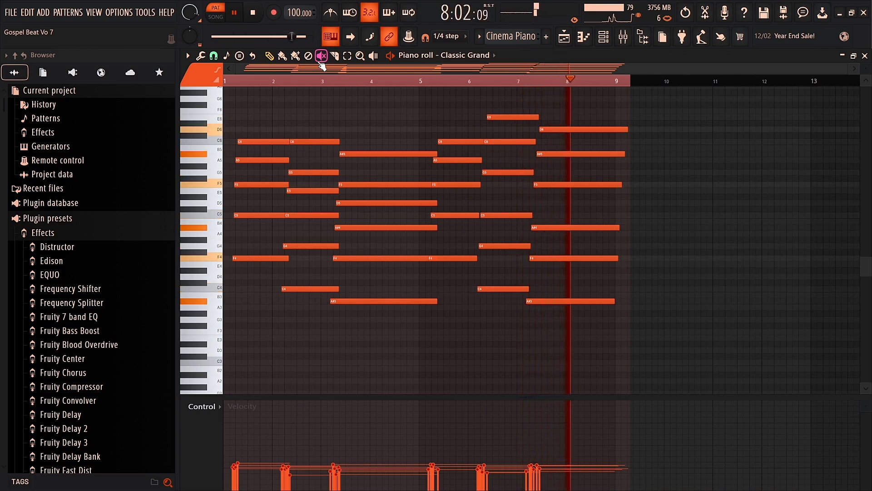
- Stop playback and show the playlist with the Cinema Piano pattern selected and the channel rack moved clear of the upper tracks
{"action": "key", "text": "space"}
{"action": "scroll", "coordinate": [807, 89], "scroll_direction": "up", "scroll_amount": 2}
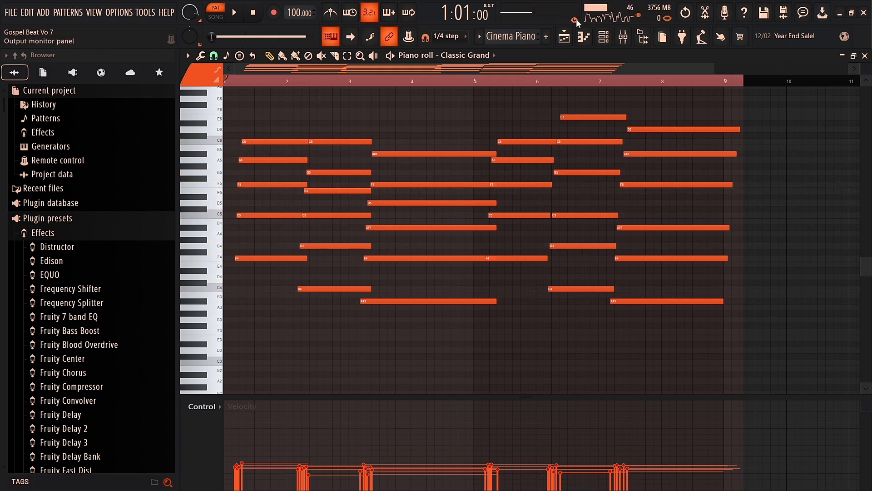
{"action": "left_click", "coordinate": [564, 36]}
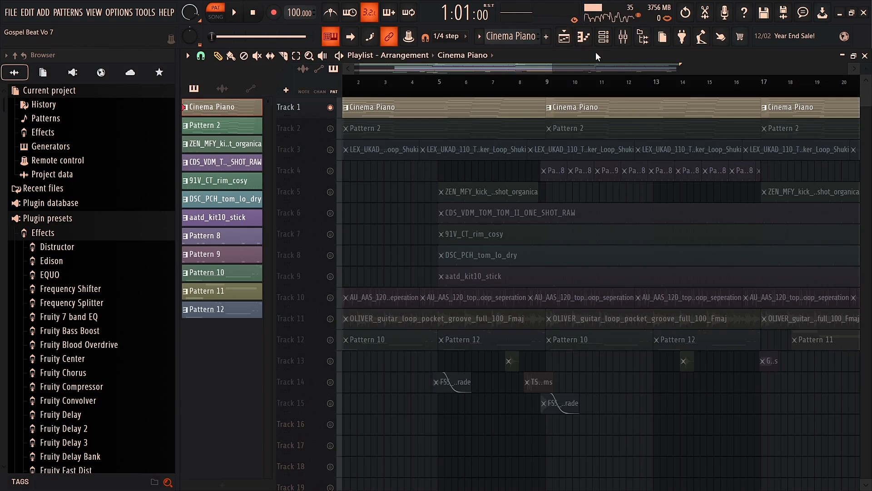
{"action": "double_click", "coordinate": [406, 135]}
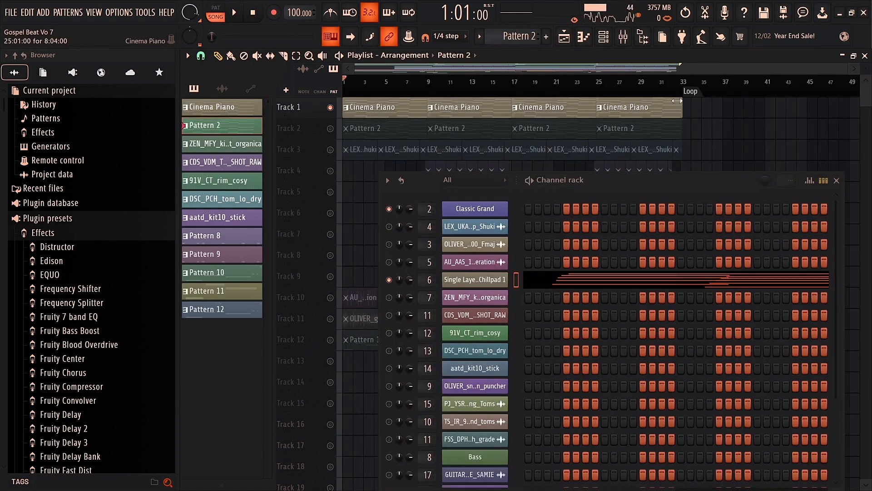
{"action": "left_click", "coordinate": [405, 101]}
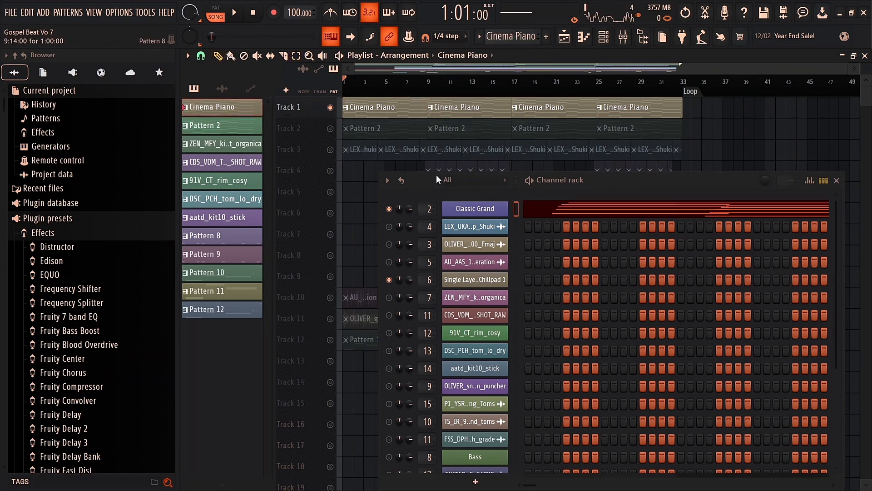
{"action": "left_click_drag", "start_coordinate": [436, 179], "coordinate": [369, 268]}
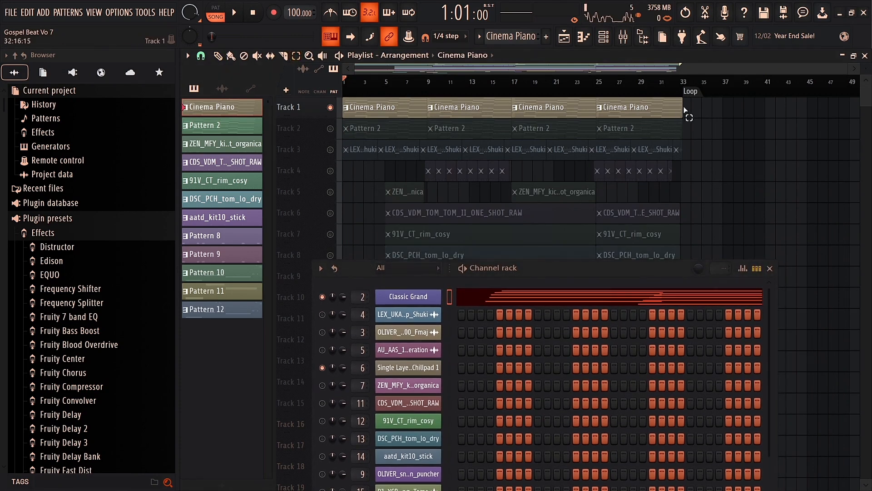
- Copy the four Cinema Piano clips on Track 1 to an empty area starting at bar 36
{"action": "left_click_drag", "start_coordinate": [685, 110], "coordinate": [295, 97]}
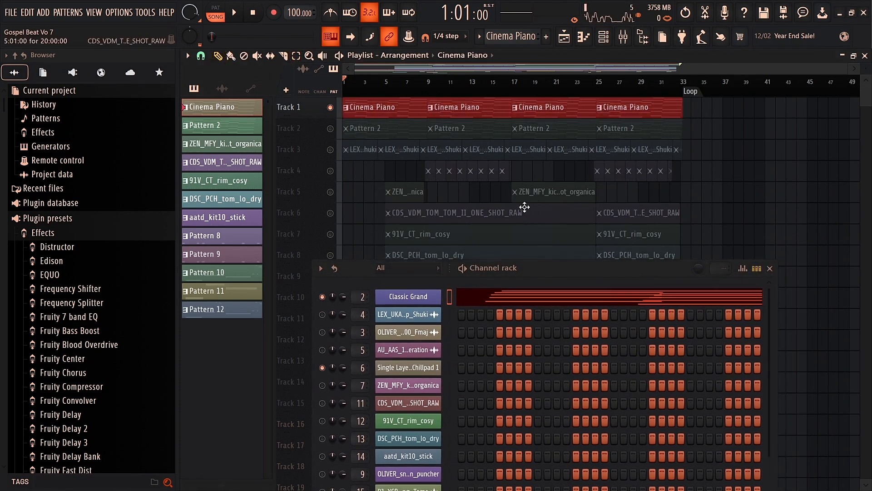
{"action": "left_click_drag", "start_coordinate": [394, 109], "coordinate": [686, 141]}
{"action": "scroll", "coordinate": [699, 145], "scroll_direction": "down", "scroll_amount": 1}
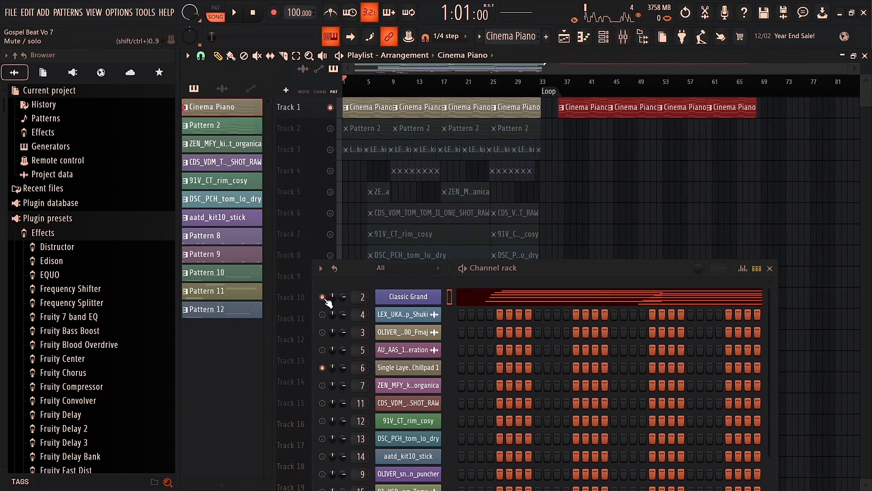
- Unassign Classic Grand from its mixer track and consolidate the copied Cinema Piano clips from bar 35 to bar 70 into audio
{"action": "left_click_drag", "start_coordinate": [359, 298], "coordinate": [372, 307]}
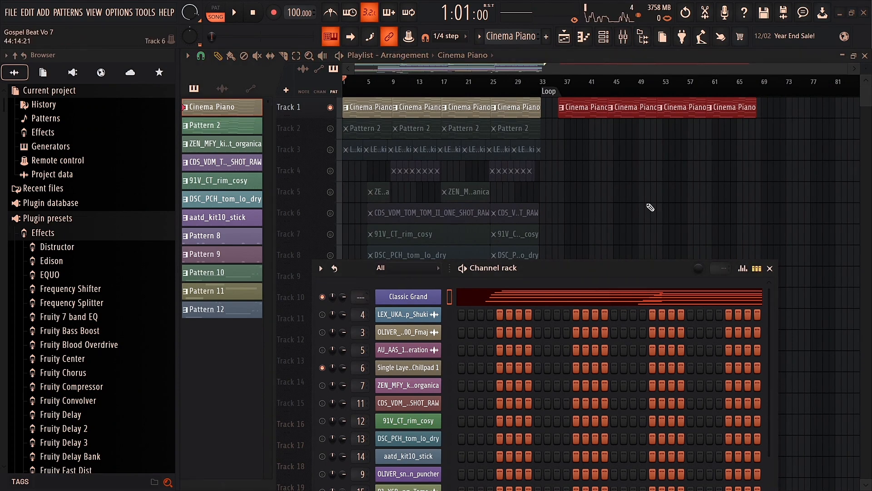
{"action": "left_click", "coordinate": [301, 56]}
{"action": "left_click_drag", "start_coordinate": [786, 110], "coordinate": [681, 104]}
{"action": "left_click_drag", "start_coordinate": [554, 85], "coordinate": [768, 104]}
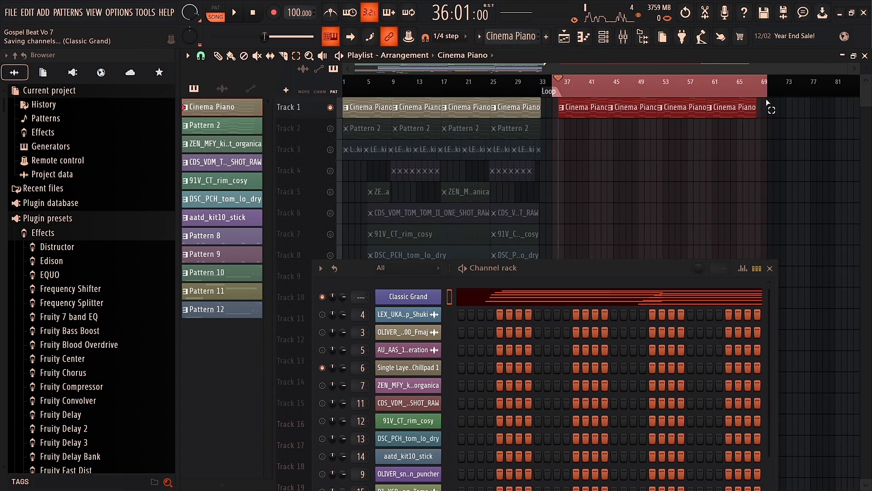
{"action": "key", "text": "ctrl+alt+c"}
{"action": "key", "text": "Return"}
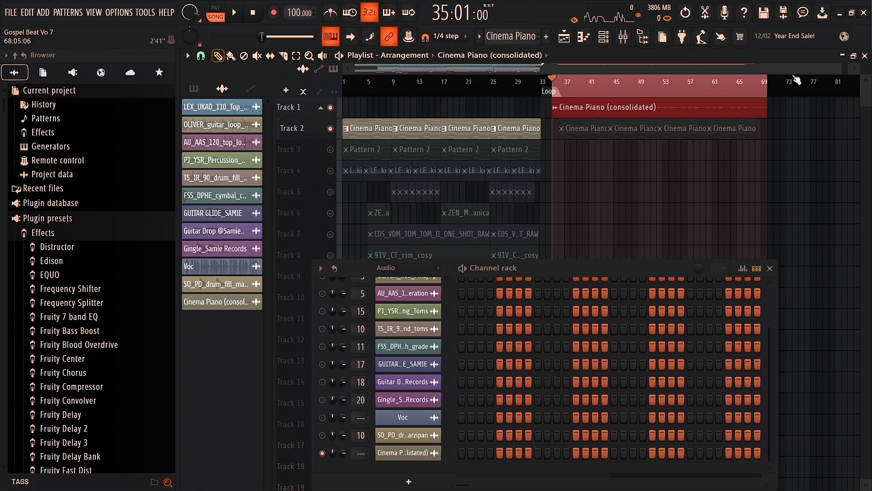
- Move the consolidated Cinema Piano audio clip to bar 1 and cut off its silent start up to 1:09:00
{"action": "scroll", "coordinate": [649, 127], "scroll_direction": "up", "scroll_amount": 2}
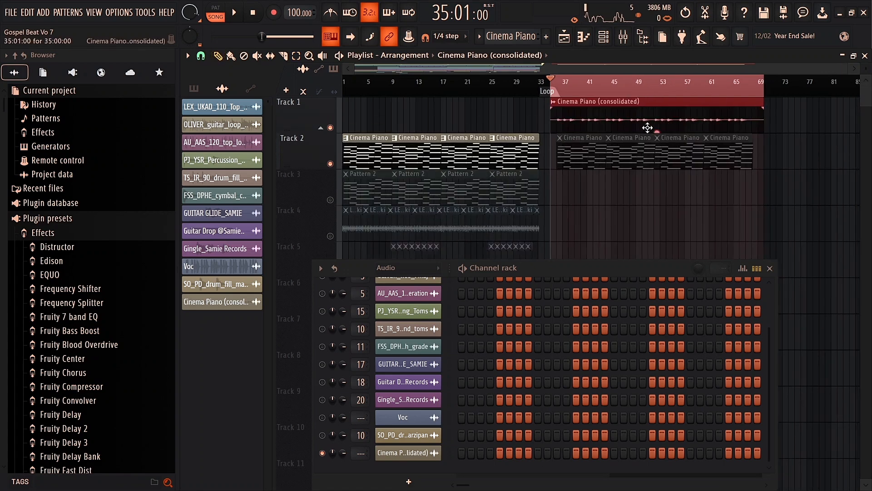
{"action": "left_click_drag", "start_coordinate": [658, 117], "coordinate": [386, 119]}
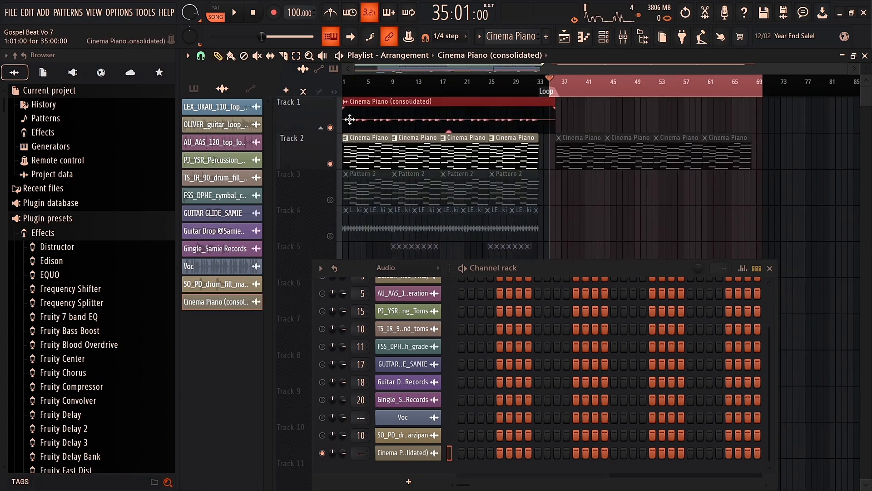
{"action": "scroll", "coordinate": [371, 115], "scroll_direction": "up", "scroll_amount": 4}
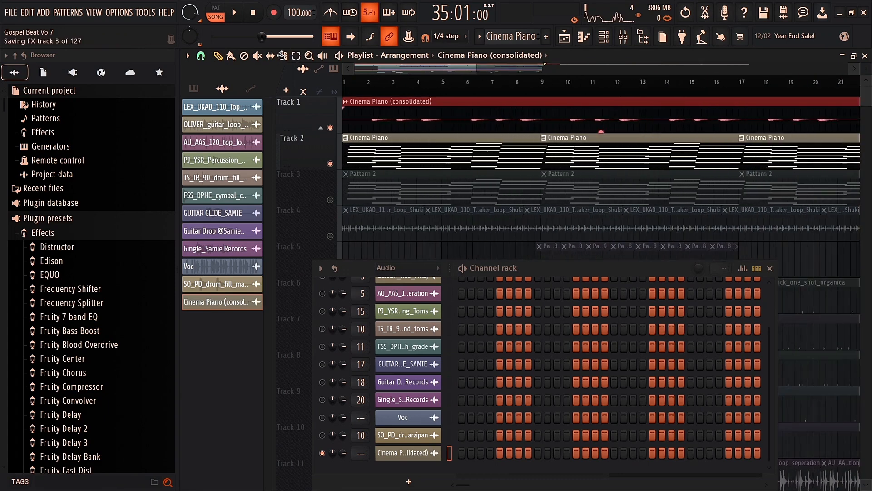
{"action": "left_click", "coordinate": [283, 55]}
{"action": "left_click", "coordinate": [354, 114]}
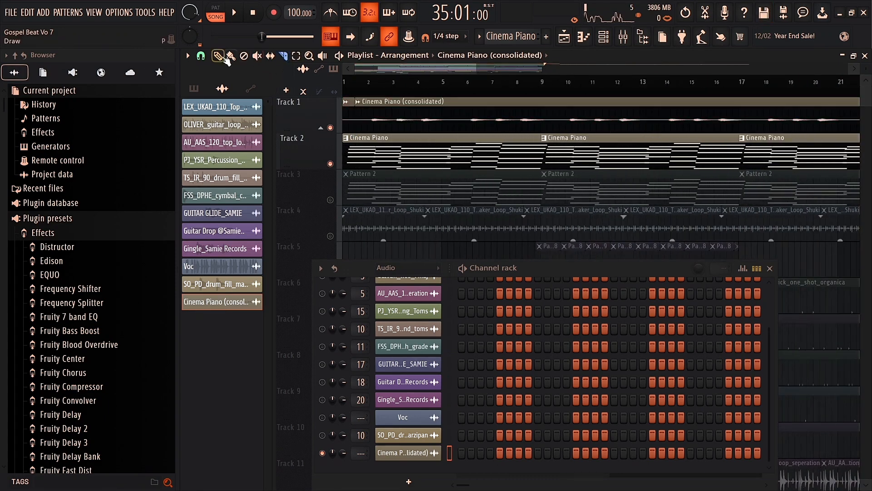
{"action": "left_click_drag", "start_coordinate": [344, 114], "coordinate": [356, 113]}
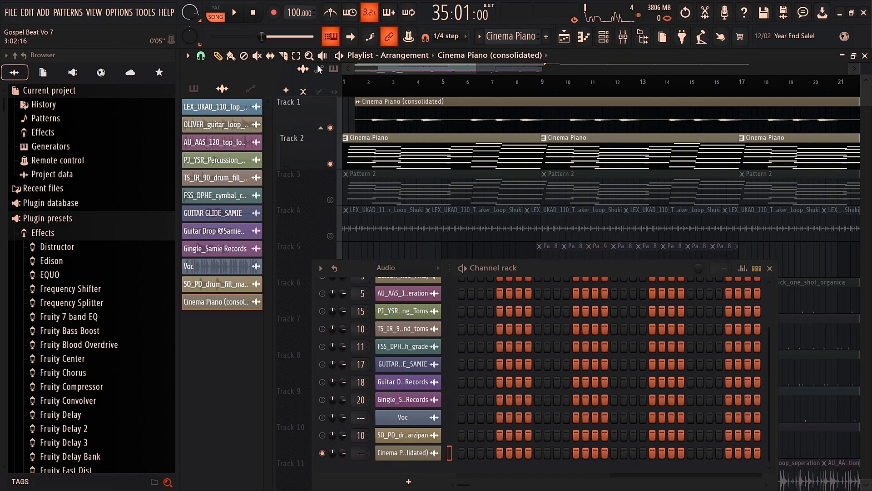
- Move the trimmed audio clip back to bar 1, lining its waveform up with the piano notes on Track 2, and select it
{"action": "scroll", "coordinate": [318, 117], "scroll_direction": "up", "scroll_amount": 5}
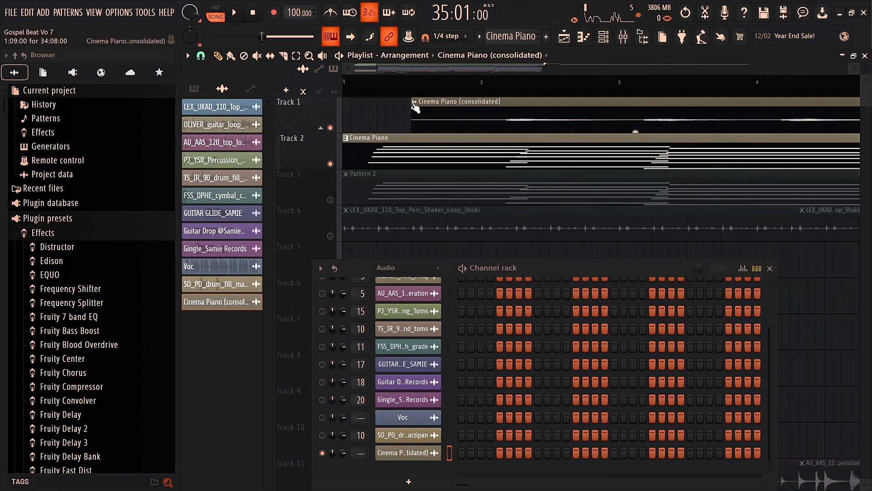
{"action": "left_click_drag", "start_coordinate": [412, 106], "coordinate": [345, 109]}
{"action": "scroll", "coordinate": [353, 106], "scroll_direction": "up", "scroll_amount": 3}
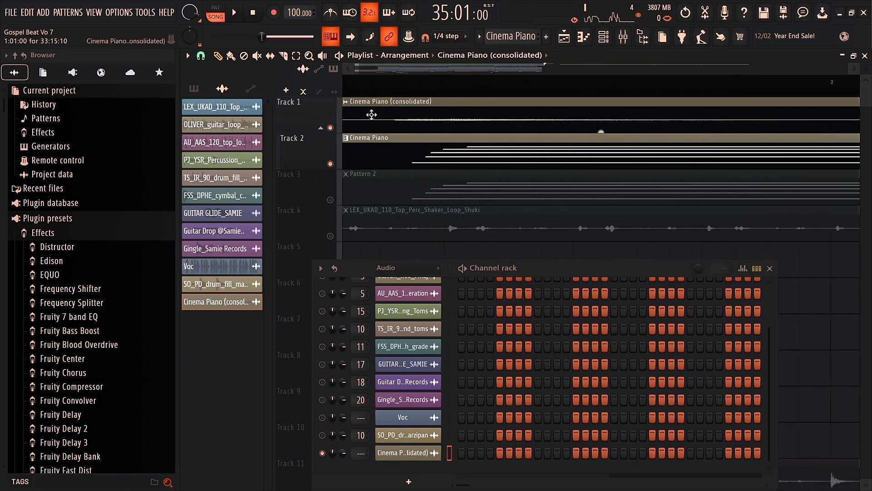
{"action": "left_click", "coordinate": [466, 117], "text": "ctrl"}
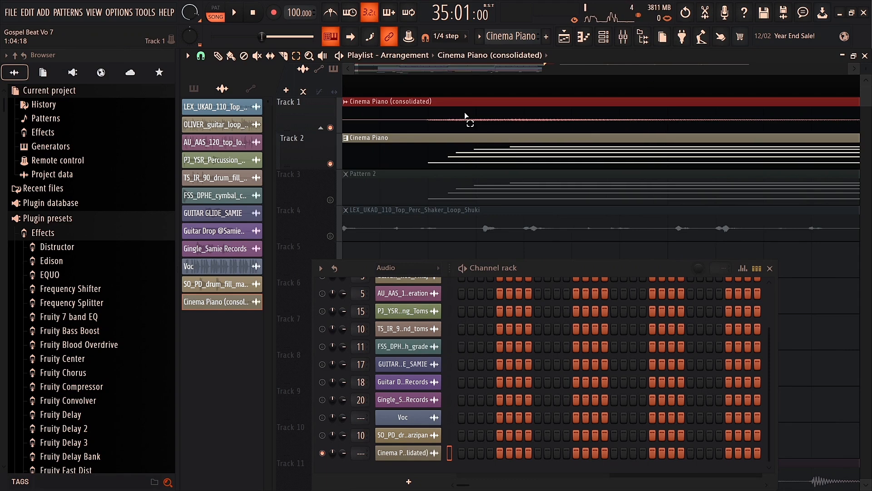
- Play the consolidated audio together with the Cinema Piano clips on Track 2 to compare their timing
{"action": "left_click", "coordinate": [330, 164]}
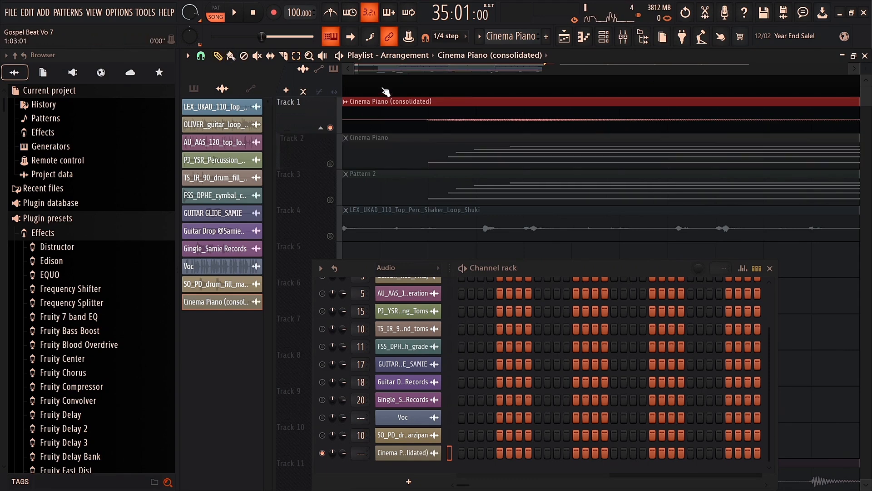
{"action": "left_click", "coordinate": [330, 164]}
{"action": "key", "text": "space"}
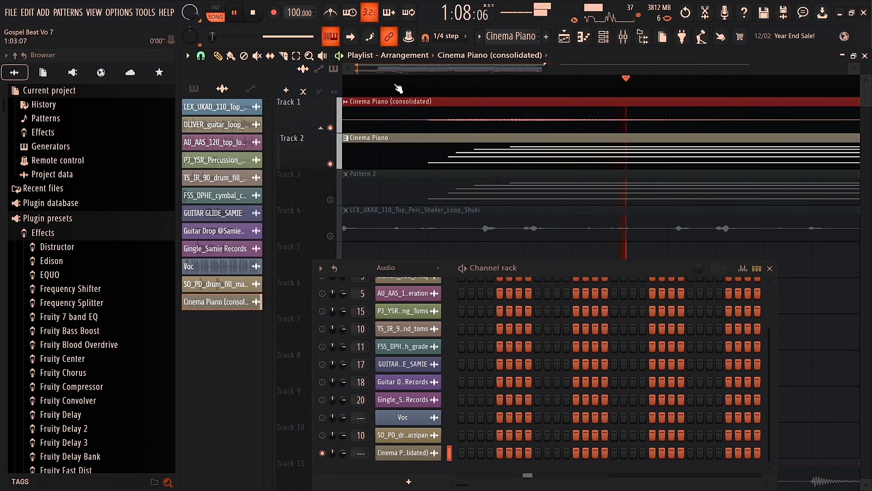
{"action": "key", "text": "space"}
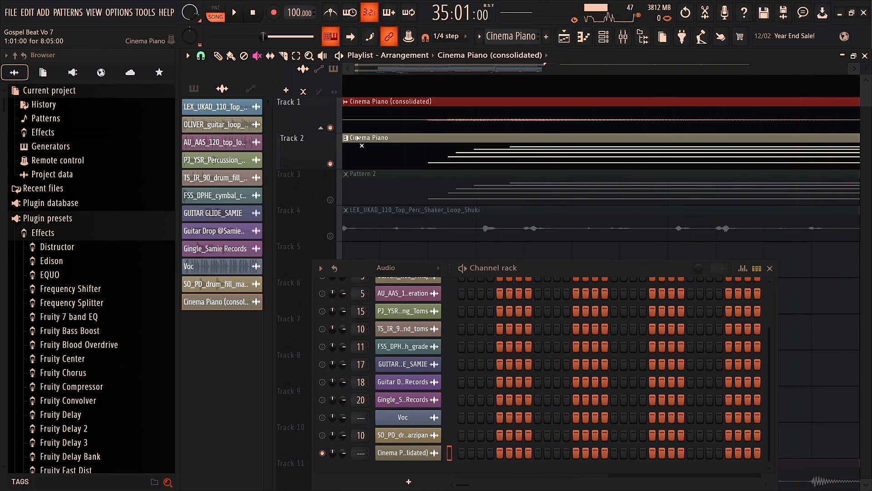
- Show all channels in the channel rack and delete the Classic Grand instrument channel
{"action": "scroll", "coordinate": [357, 138], "scroll_direction": "down", "scroll_amount": 5}
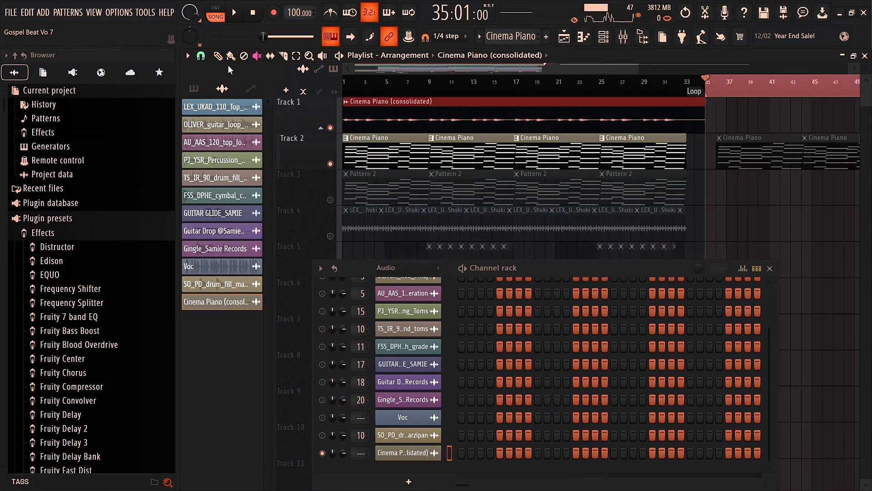
{"action": "scroll", "coordinate": [462, 317], "scroll_direction": "up", "scroll_amount": 3}
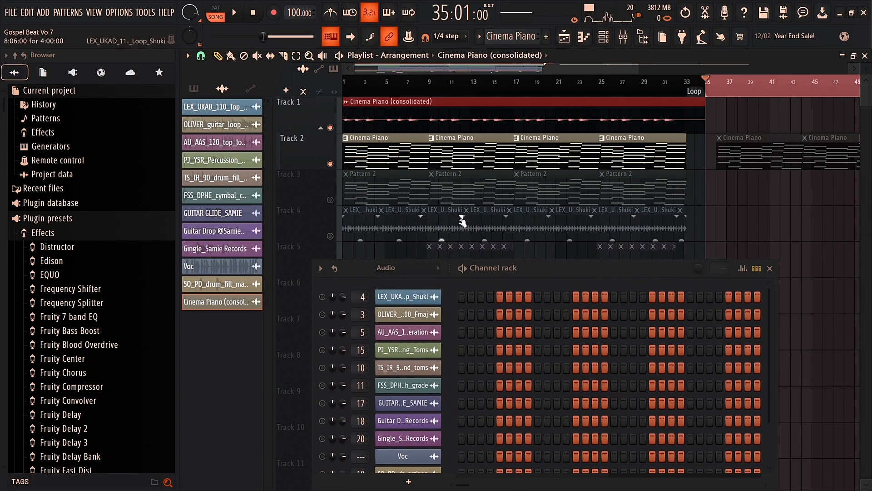
{"action": "left_click", "coordinate": [403, 162]}
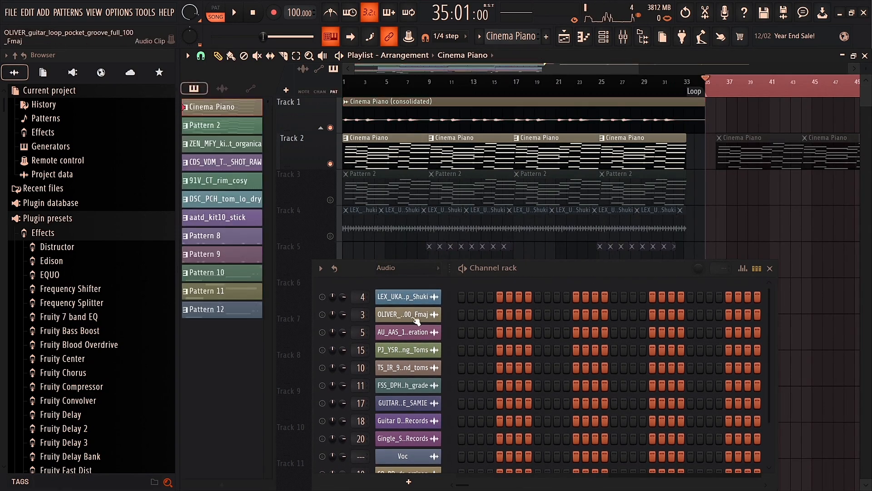
{"action": "left_click", "coordinate": [400, 267]}
{"action": "left_click", "coordinate": [392, 280]}
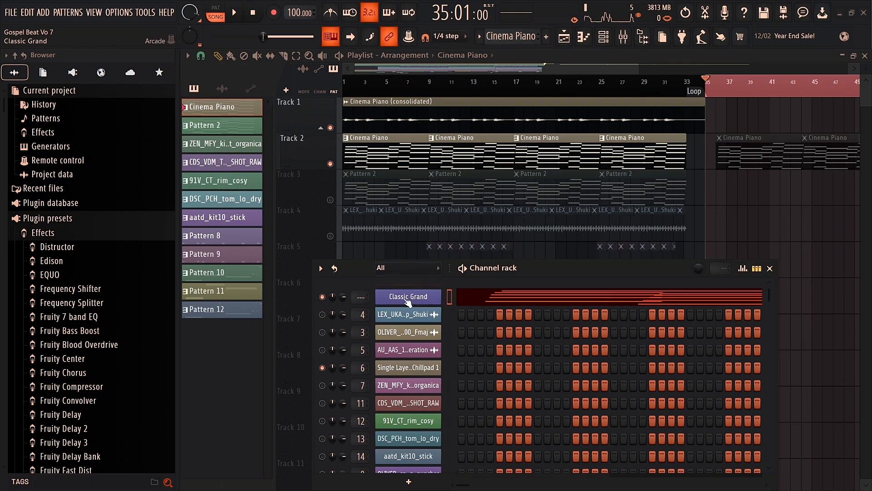
{"action": "scroll", "coordinate": [433, 191], "scroll_direction": "down", "scroll_amount": 6}
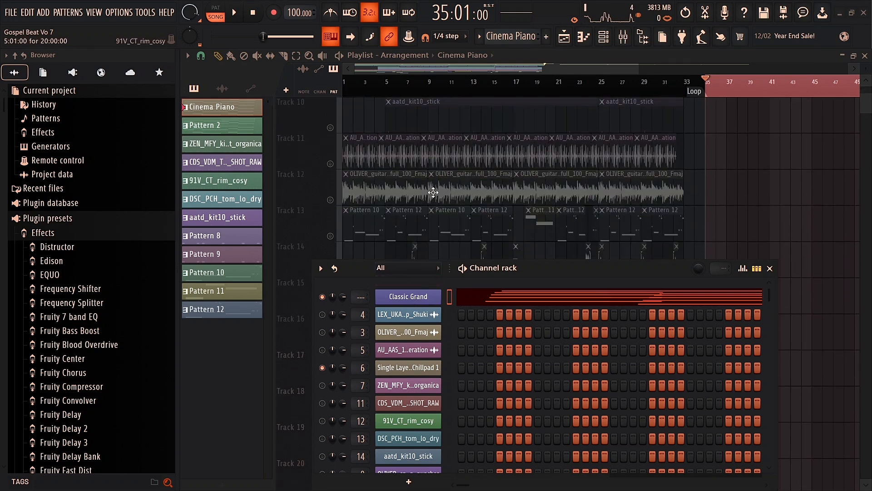
{"action": "scroll", "coordinate": [433, 192], "scroll_direction": "up", "scroll_amount": 6}
{"action": "right_click", "coordinate": [415, 298]}
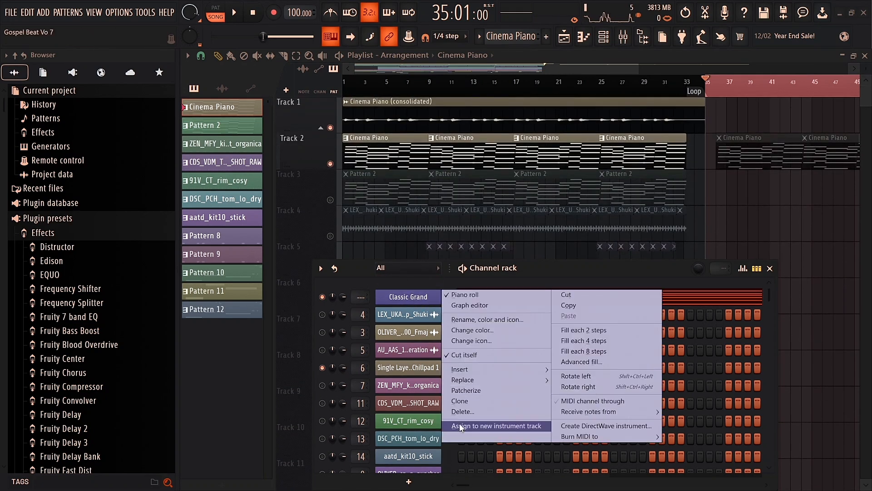
{"action": "left_click", "coordinate": [459, 411]}
{"action": "left_click", "coordinate": [477, 292]}
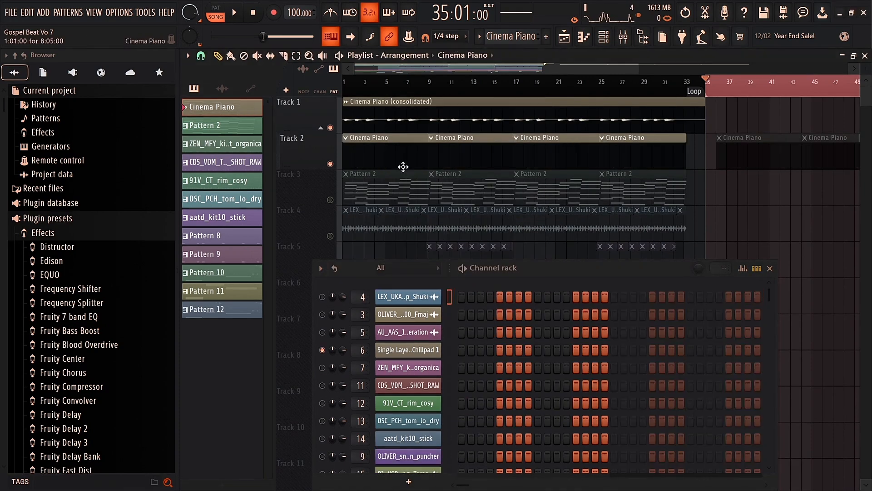
- Delete all the emptied Cinema Piano pattern clips from Track 2
{"action": "scroll", "coordinate": [452, 165], "scroll_direction": "down", "scroll_amount": 3}
{"action": "right_click", "coordinate": [443, 155]}
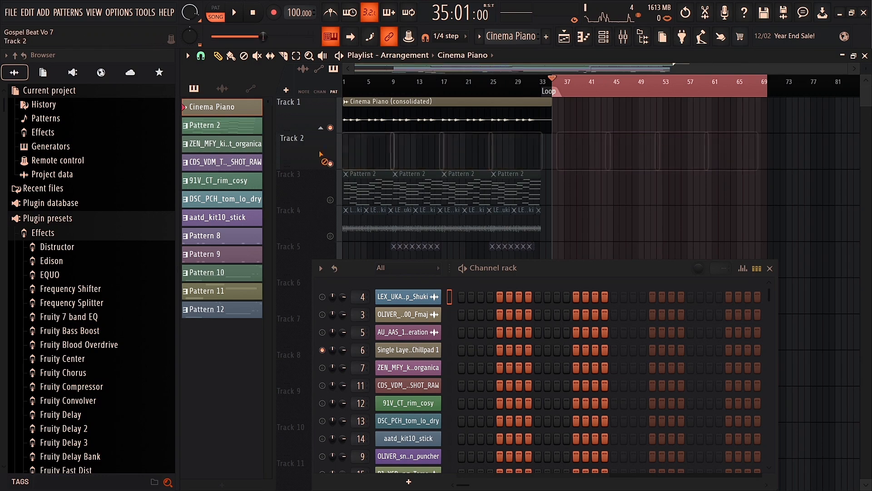
{"action": "right_click", "coordinate": [442, 162]}
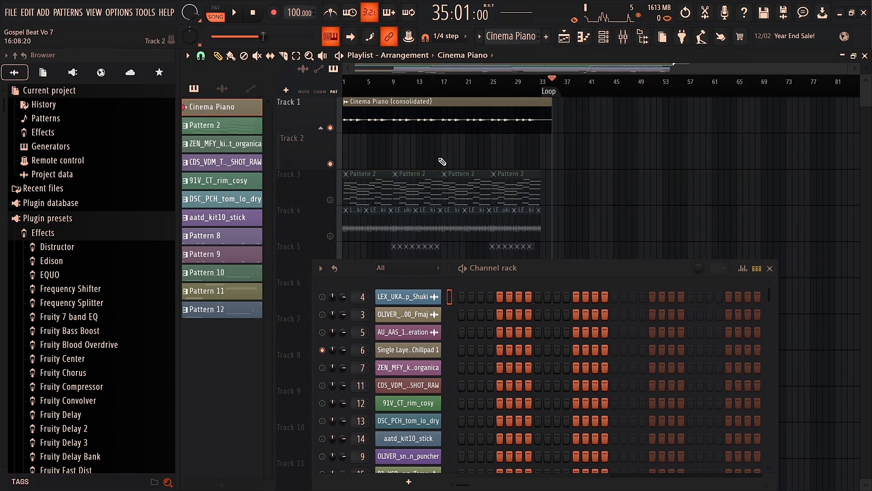
- Route the consolidated Cinema Piano audio clip to mixer track 2 in its channel settings
{"action": "left_click", "coordinate": [382, 115]}
{"action": "double_click", "coordinate": [357, 119]}
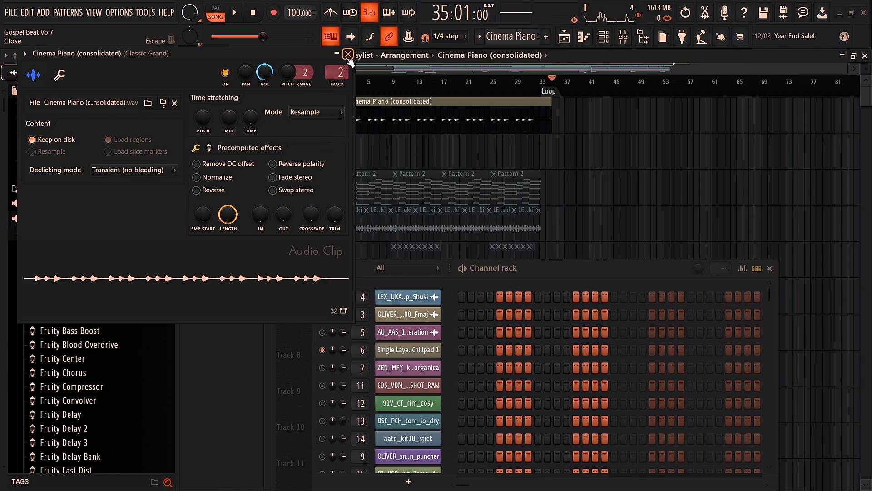
{"action": "left_click", "coordinate": [349, 54]}
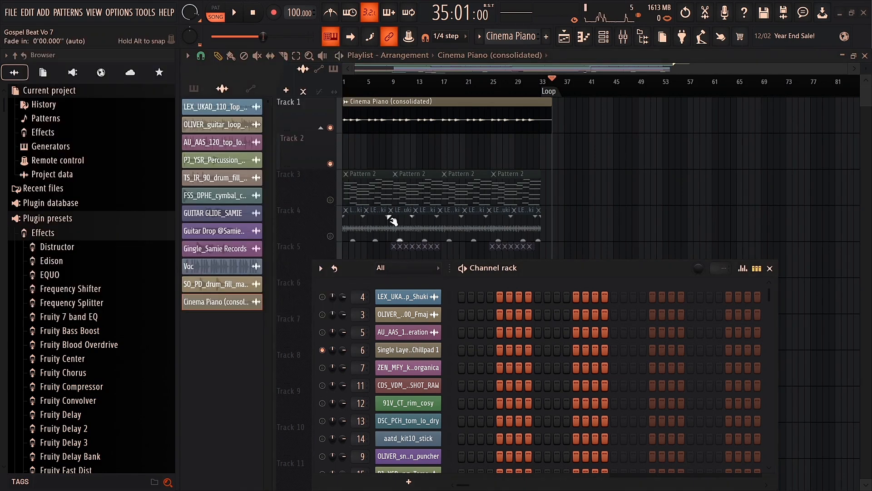
- Play the consolidated piano from the start and turn on the metronome to check its timing
{"action": "key", "text": "space"}
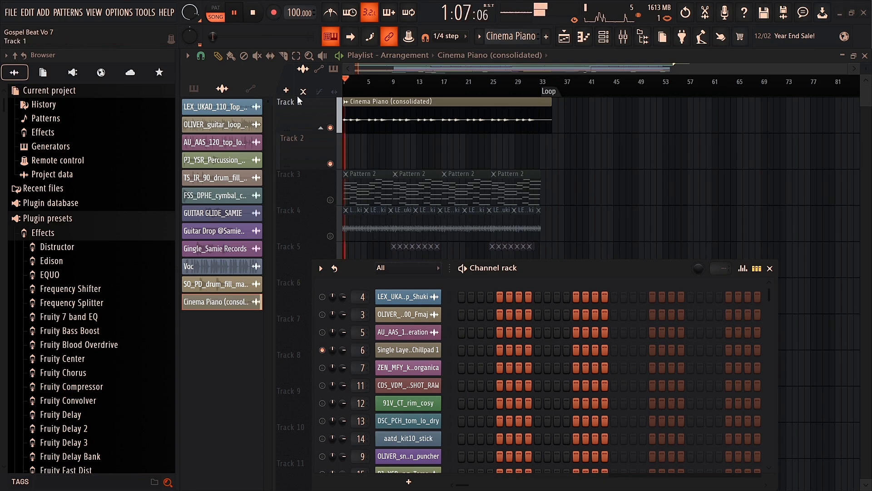
{"action": "left_click", "coordinate": [332, 14]}
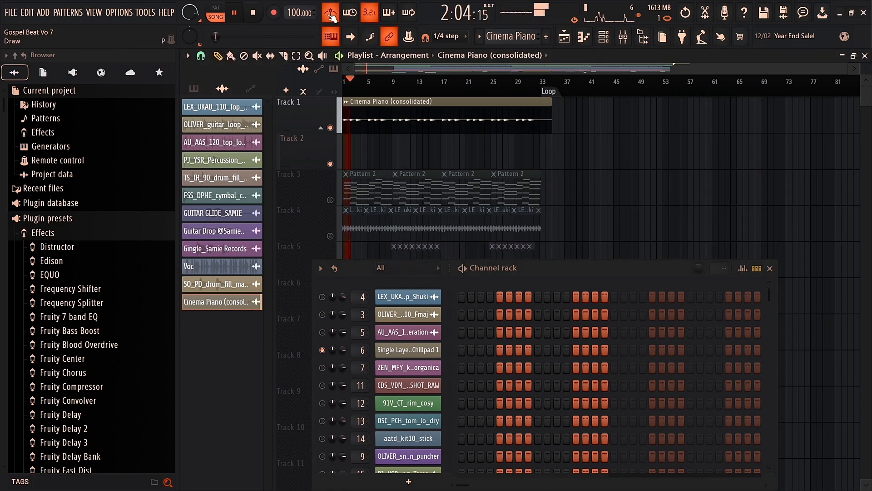
{"action": "key", "text": "space"}
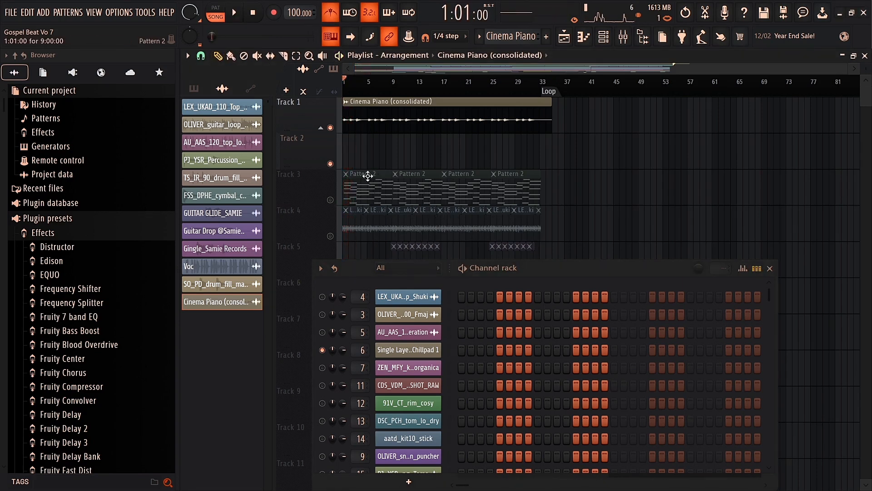
- Solo Track 3 and play its Pattern 2 clips from the start
{"action": "left_click", "coordinate": [330, 200], "text": "ctrl"}
{"action": "key", "text": "space"}
{"action": "left_click", "coordinate": [357, 186]}
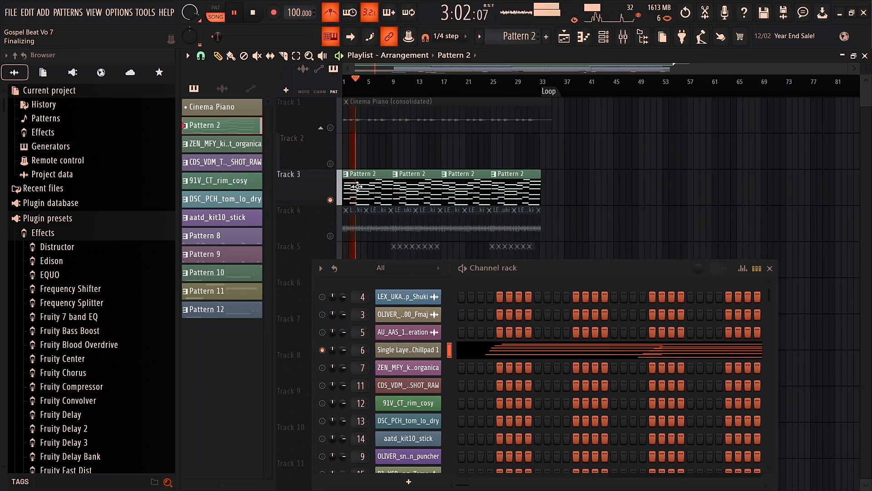
{"action": "key", "text": "space"}
- Unmute Track 1 and play the consolidated Cinema Piano together with Pattern 2, closing the channel rack
{"action": "left_click", "coordinate": [331, 128]}
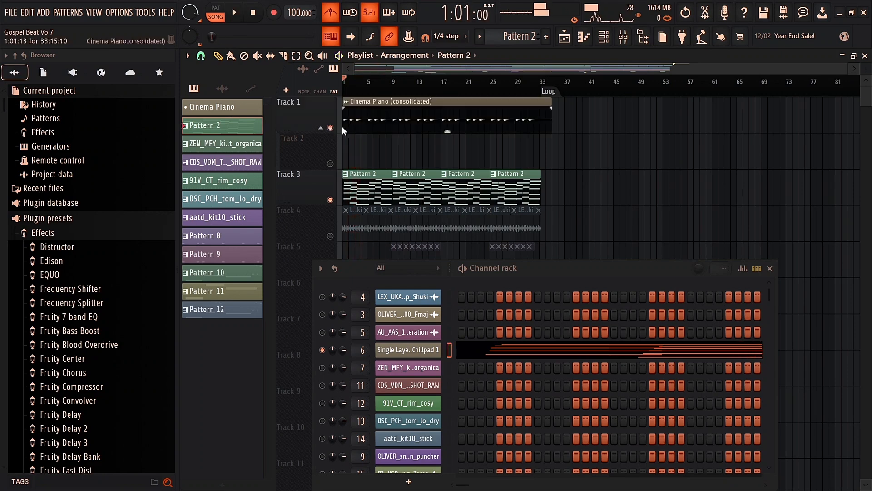
{"action": "key", "text": "space"}
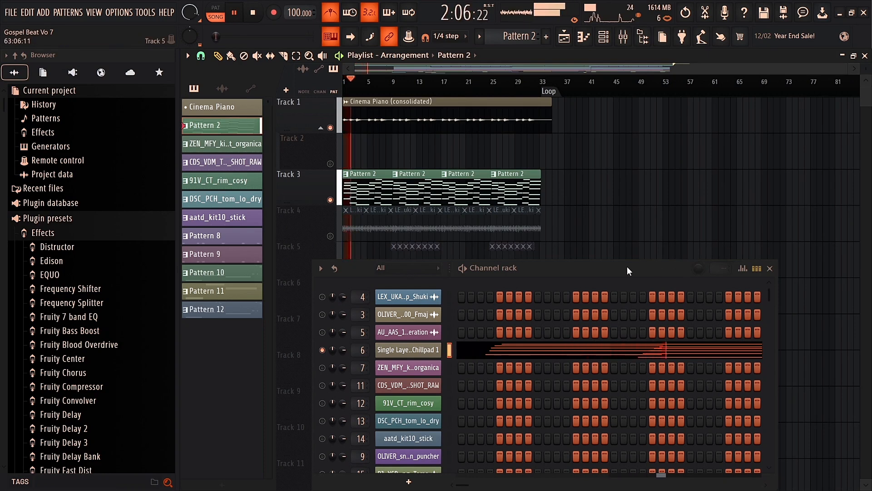
{"action": "left_click_drag", "start_coordinate": [627, 271], "coordinate": [623, 184]}
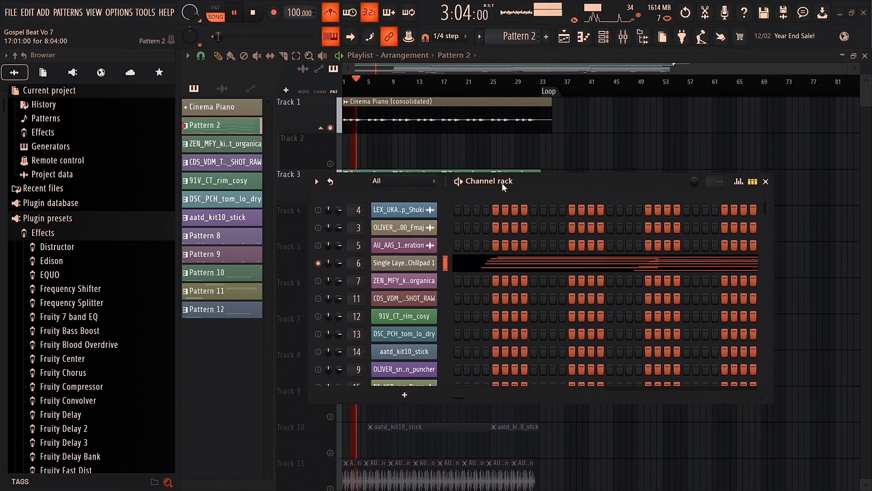
{"action": "left_click_drag", "start_coordinate": [502, 183], "coordinate": [519, 201]}
{"action": "left_click", "coordinate": [766, 197]}
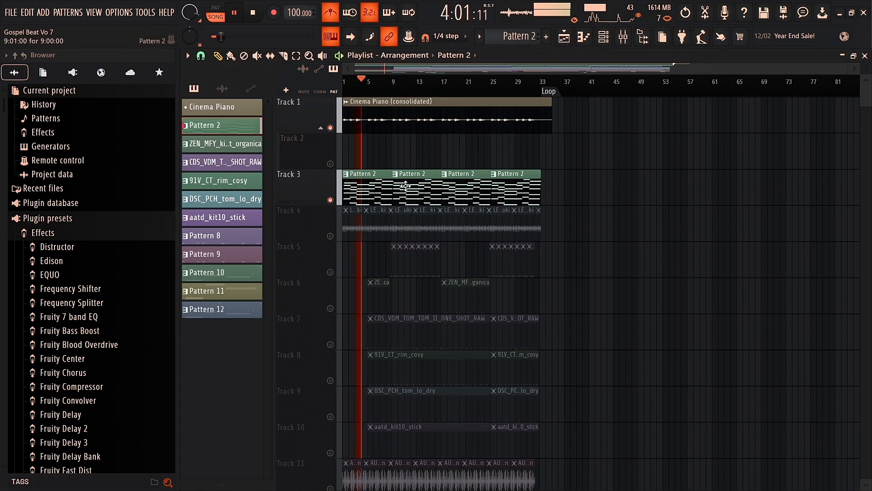
{"action": "key", "text": "space"}
- Turn off the metronome and replay the piano and Pattern 2 with the channel rack open
{"action": "key", "text": "F6"}
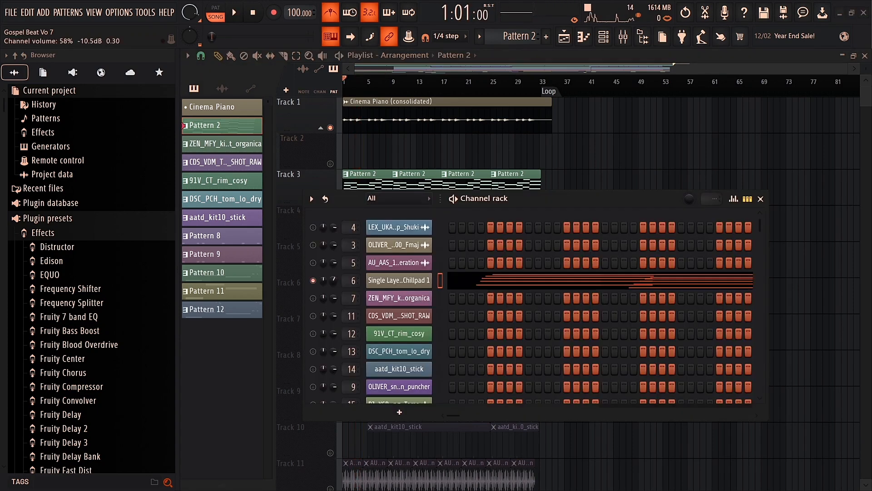
{"action": "left_click", "coordinate": [236, 15]}
{"action": "left_click_drag", "start_coordinate": [349, 198], "coordinate": [407, 196]}
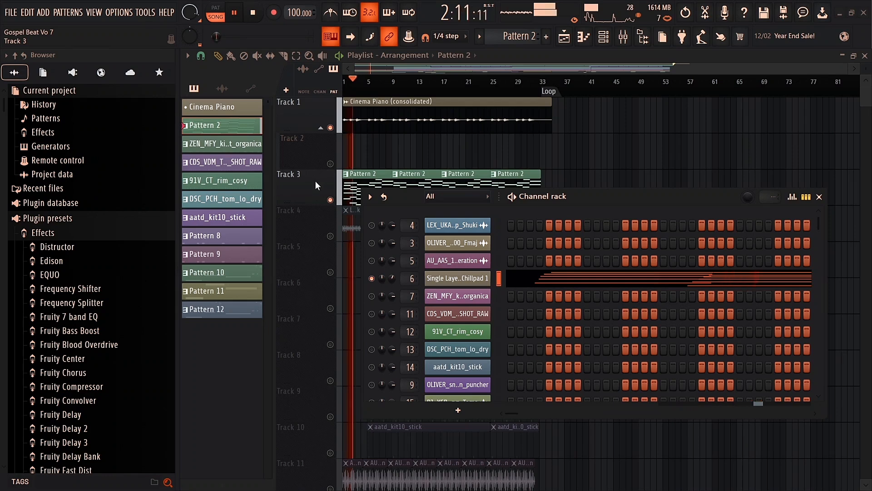
- Reorder the playlist so Pattern 2 is on Track 1, the consolidated Cinema Piano on Track 2 and the shaker loop on Track 3
{"action": "left_click_drag", "start_coordinate": [315, 181], "coordinate": [315, 115]}
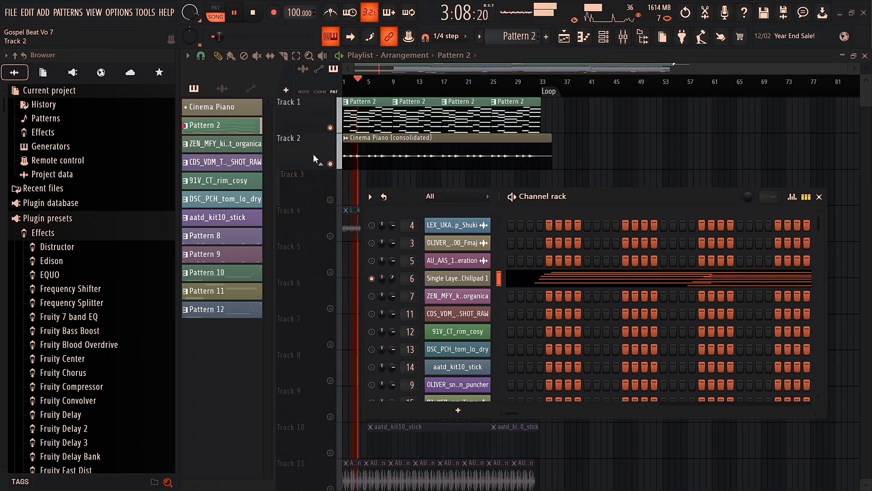
{"action": "left_click_drag", "start_coordinate": [313, 154], "coordinate": [316, 181]}
{"action": "scroll", "coordinate": [426, 154], "scroll_direction": "down", "scroll_amount": 1}
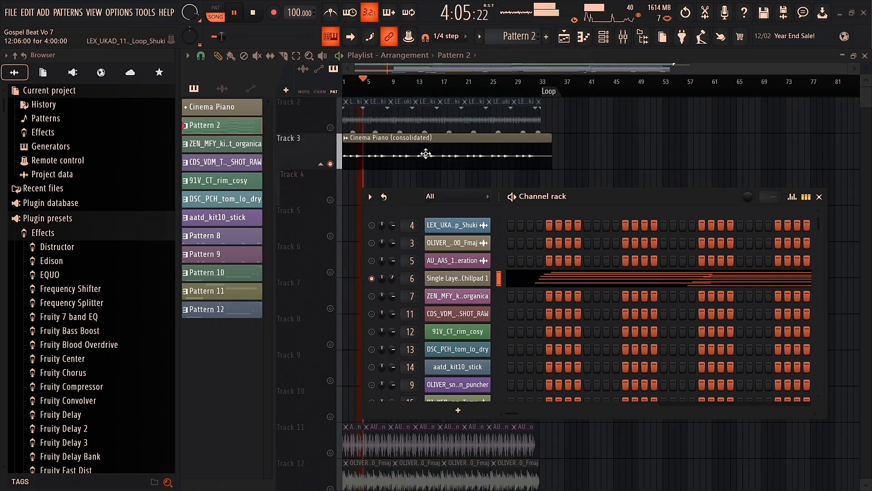
{"action": "scroll", "coordinate": [436, 155], "scroll_direction": "up", "scroll_amount": 1}
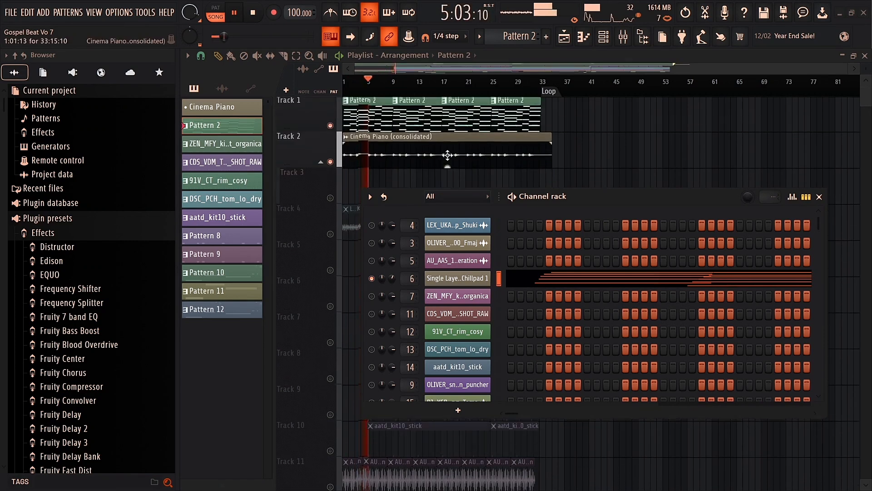
{"action": "left_click", "coordinate": [819, 197]}
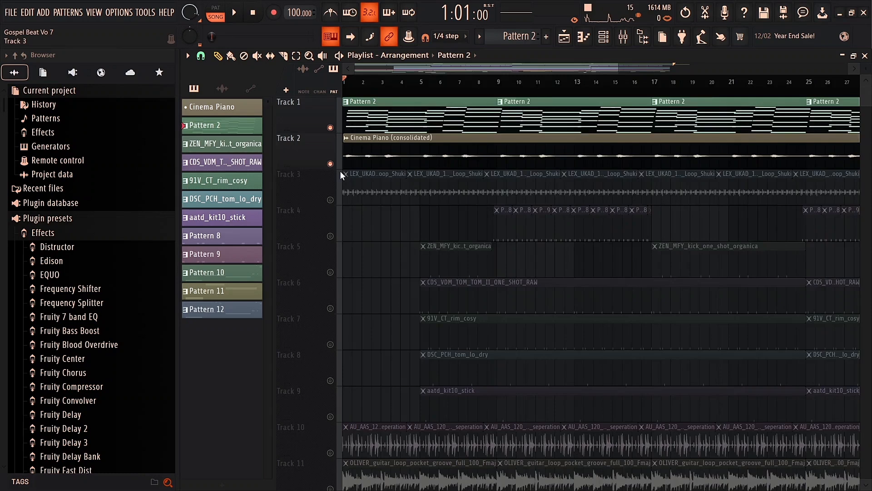
- Unmute the LEX_UKAD shaker loop on Track 3 and play it together with the two tracks above it
{"action": "scroll", "coordinate": [381, 93], "scroll_direction": "up", "scroll_amount": 3}
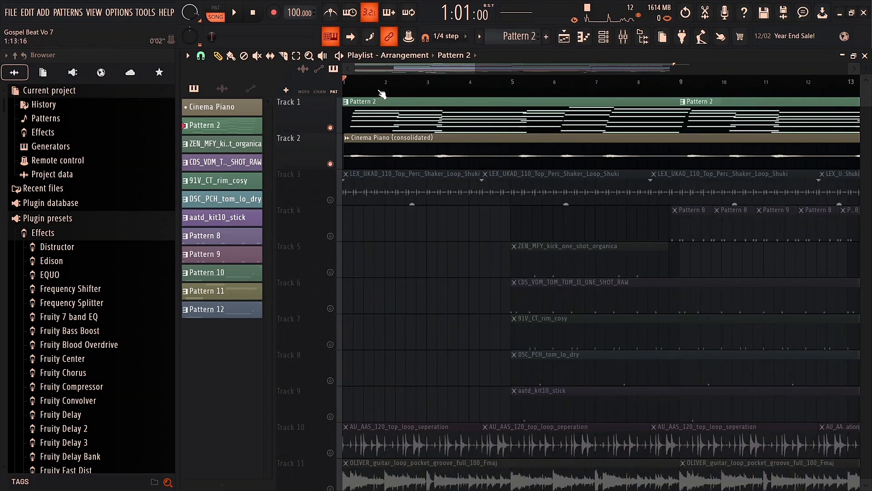
{"action": "left_click", "coordinate": [330, 200]}
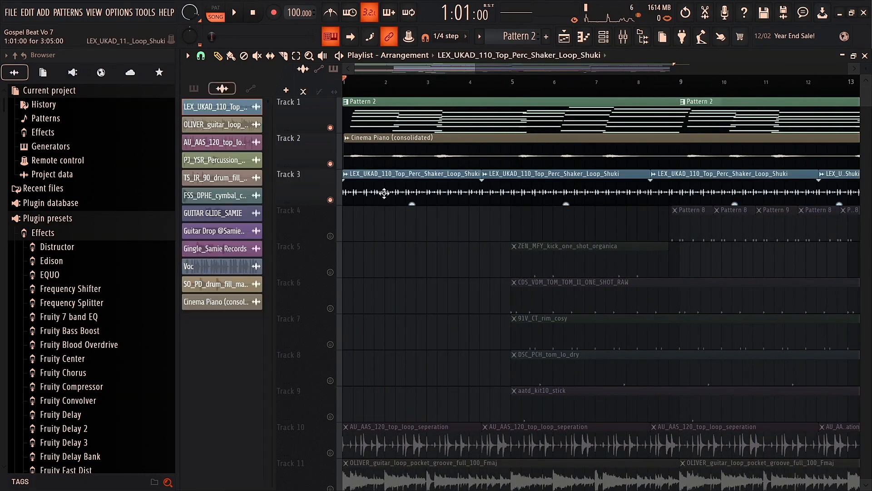
{"action": "key", "text": "space"}
{"action": "key", "text": "F6"}
{"action": "left_click", "coordinate": [820, 196]}
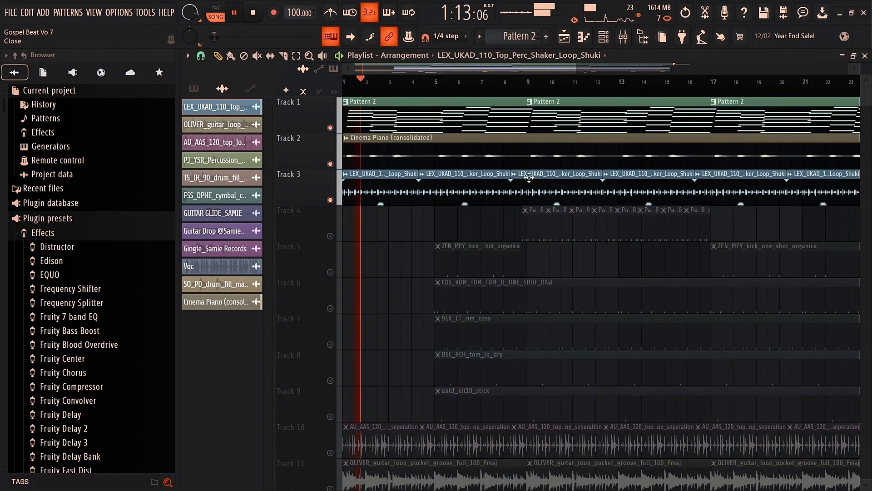
{"action": "scroll", "coordinate": [436, 193], "scroll_direction": "down", "scroll_amount": 4}
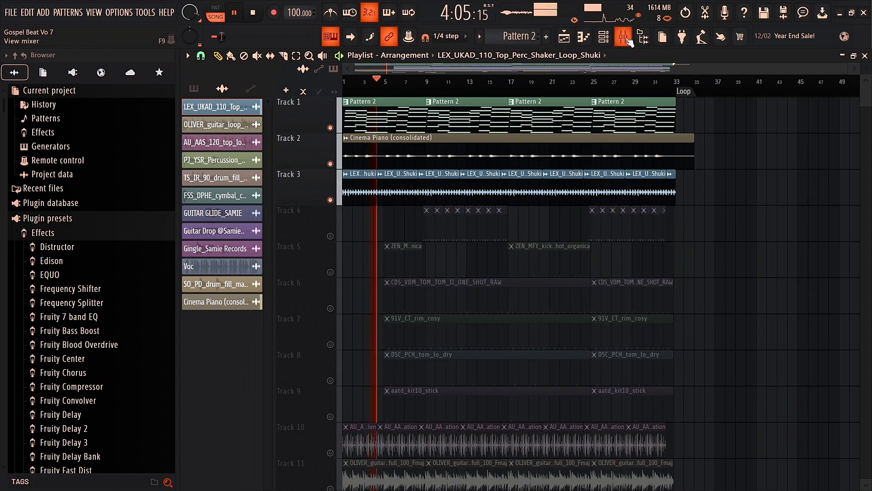
{"action": "key", "text": "space"}
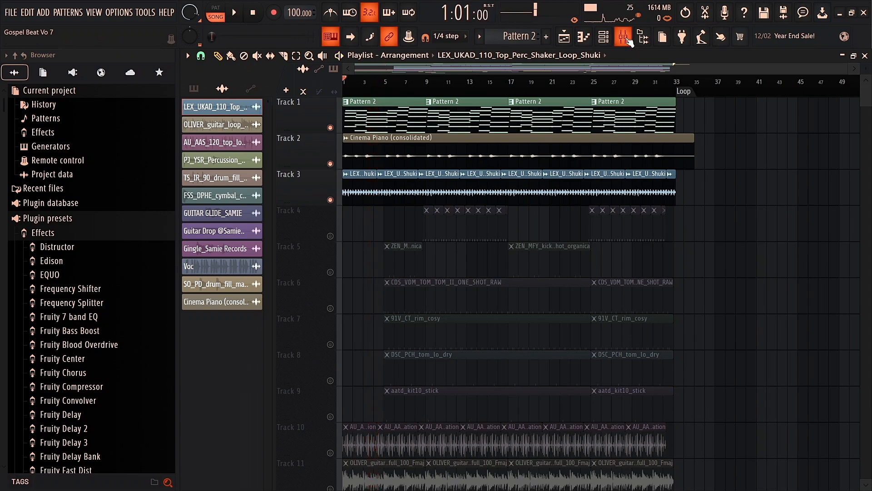
- Unmute the ZEN_MFY kick on Track 5 and set the playback position to bar 5
{"action": "scroll", "coordinate": [384, 228], "scroll_direction": "down", "scroll_amount": 3}
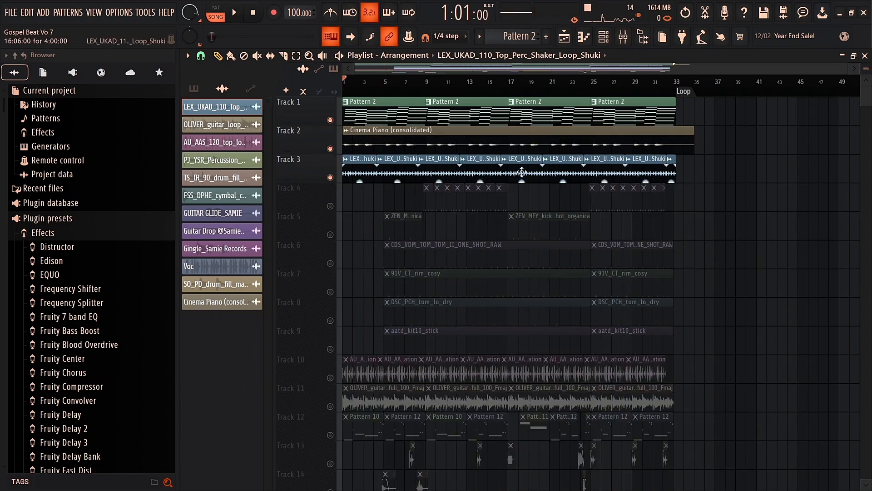
{"action": "scroll", "coordinate": [352, 207], "scroll_direction": "up", "scroll_amount": 3}
{"action": "scroll", "coordinate": [372, 209], "scroll_direction": "down", "scroll_amount": 3}
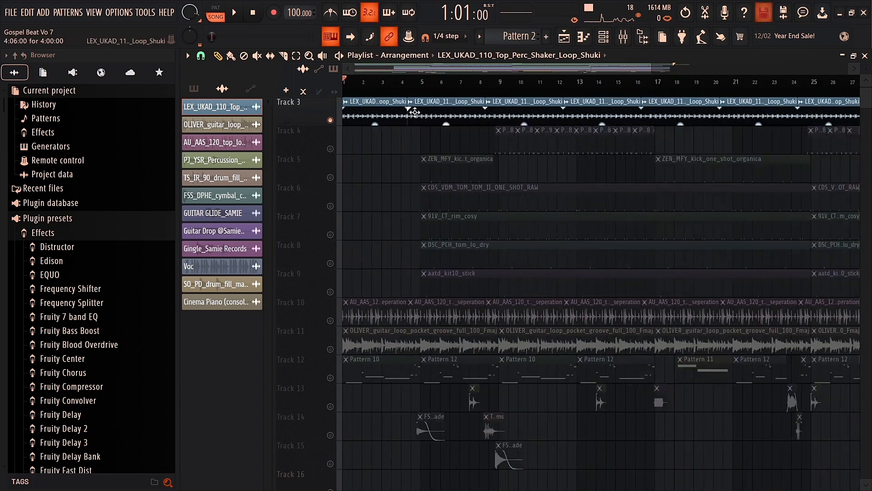
{"action": "left_click", "coordinate": [395, 84]}
{"action": "scroll", "coordinate": [424, 161], "scroll_direction": "up", "scroll_amount": 2}
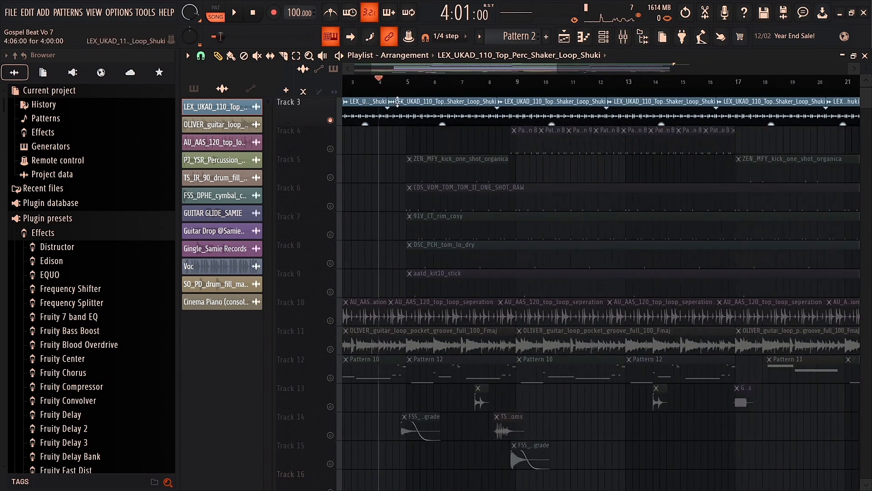
{"action": "left_click", "coordinate": [331, 178]}
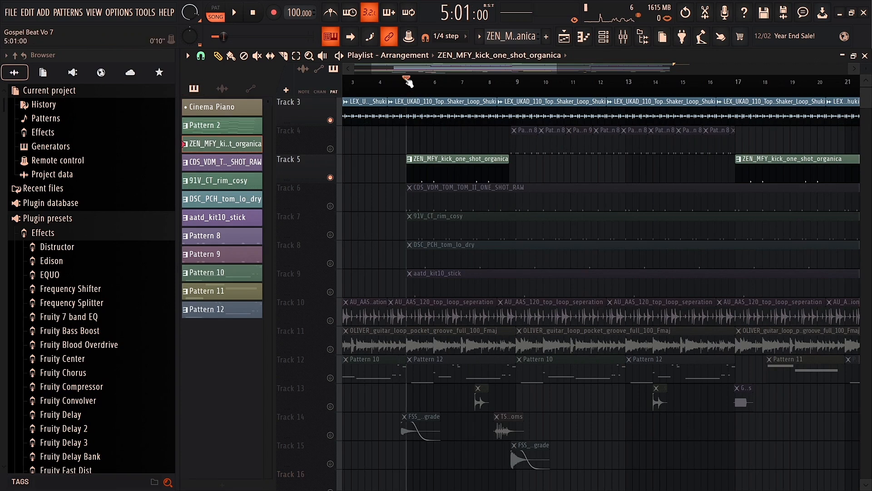
- Check the ZEN_MFY kick channel's sampler settings from the channel rack
{"action": "left_click", "coordinate": [603, 40]}
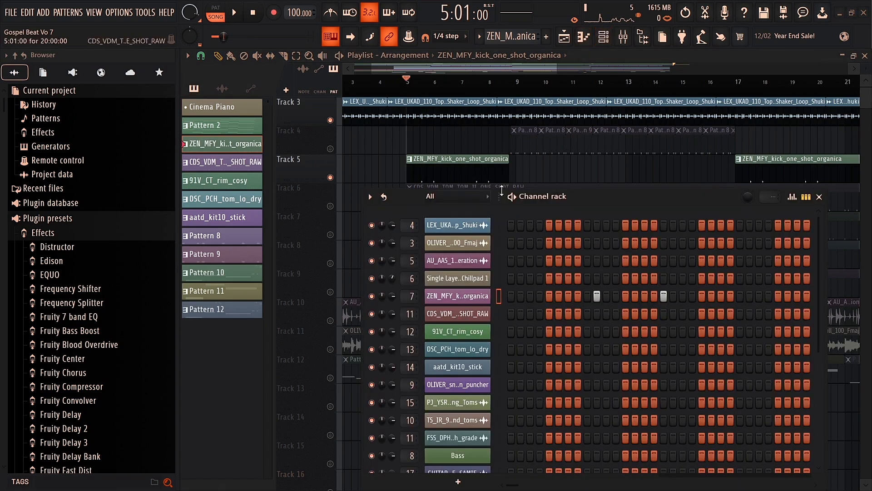
{"action": "left_click", "coordinate": [452, 296]}
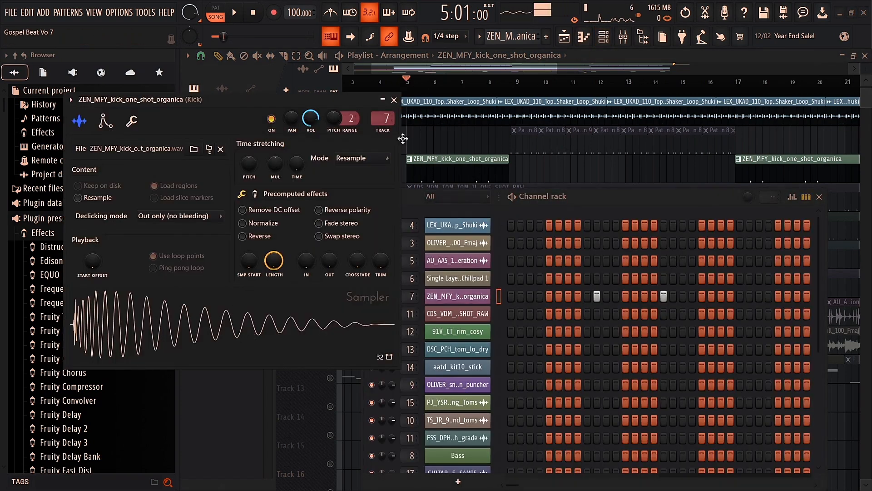
{"action": "left_click", "coordinate": [452, 295]}
{"action": "left_click_drag", "start_coordinate": [557, 203], "coordinate": [559, 315]}
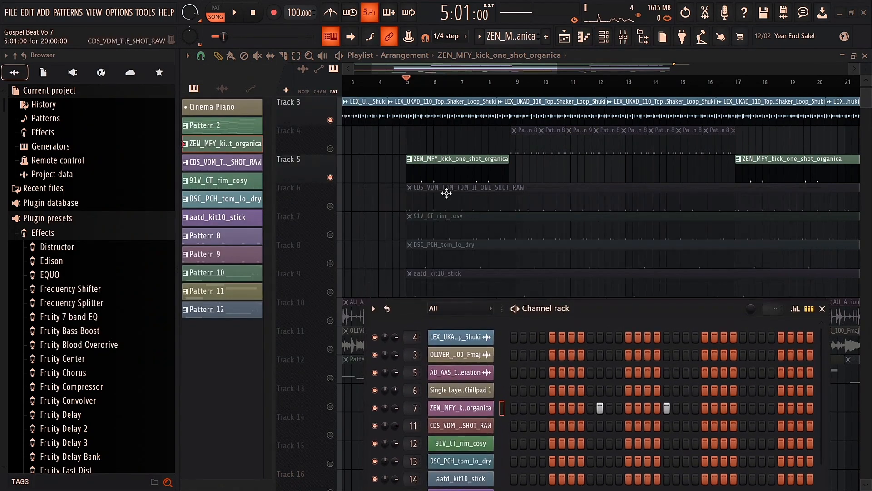
- Unmute the CDS_VDM tom pattern on Track 6 and play it from bar 5
{"action": "left_click", "coordinate": [331, 205]}
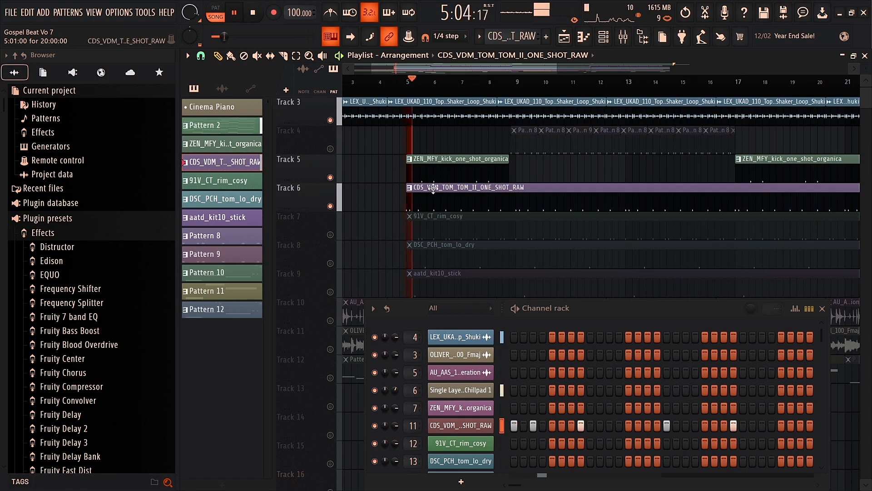
{"action": "scroll", "coordinate": [434, 171], "scroll_direction": "down", "scroll_amount": 1}
{"action": "key", "text": "space"}
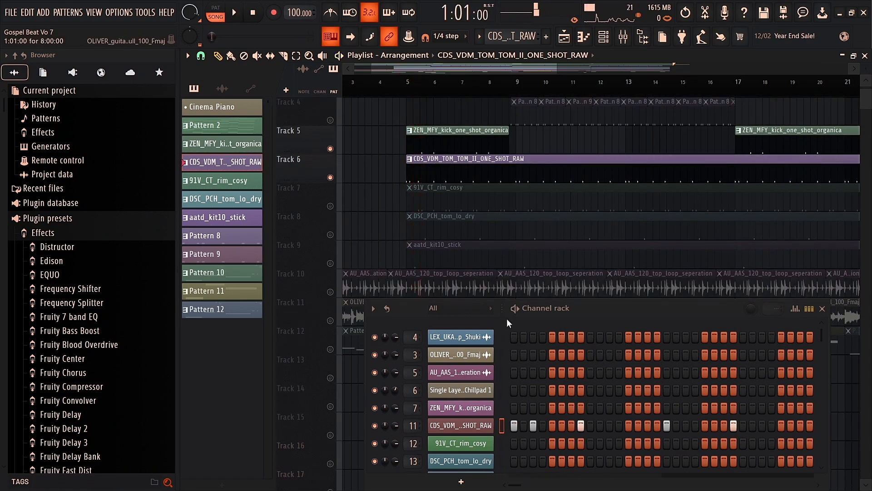
- Check the CDS_VDM tom channel's sampler settings, and close them along with the channel rack
{"action": "left_click_drag", "start_coordinate": [572, 308], "coordinate": [612, 214]}
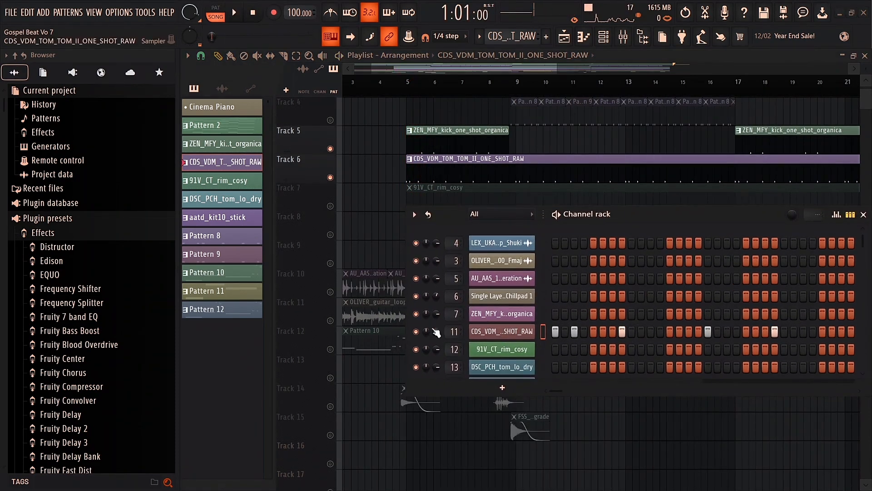
{"action": "left_click", "coordinate": [502, 331]}
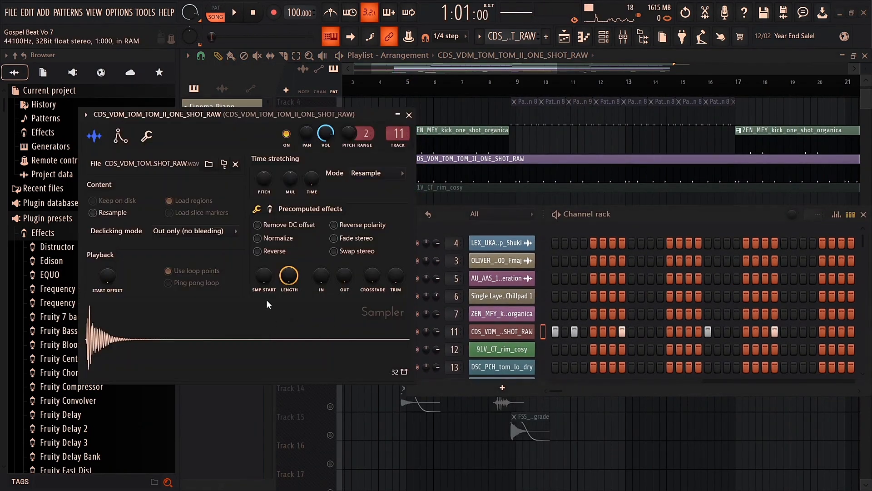
{"action": "left_click", "coordinate": [409, 115]}
{"action": "left_click", "coordinate": [864, 215]}
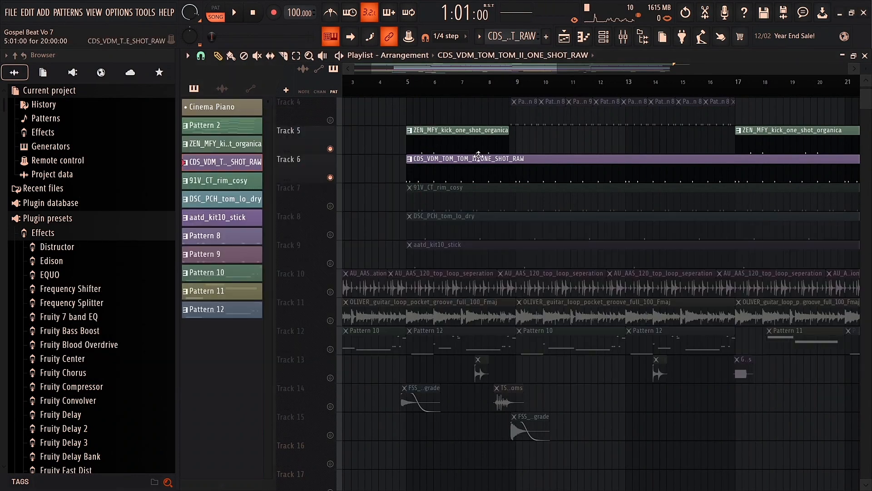
- Open the ZEN_MFY kick pattern in the piano roll and play it in pattern mode
{"action": "double_click", "coordinate": [459, 139]}
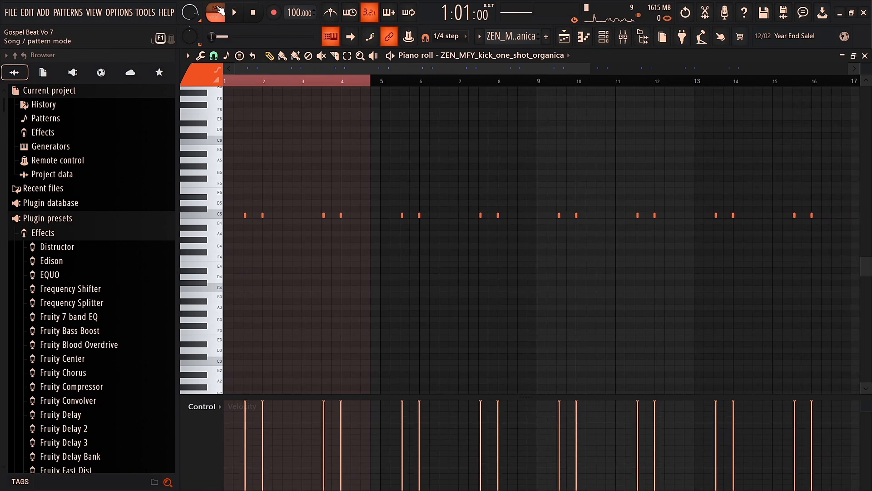
{"action": "scroll", "coordinate": [288, 137], "scroll_direction": "down", "scroll_amount": 3}
{"action": "key", "text": "space"}
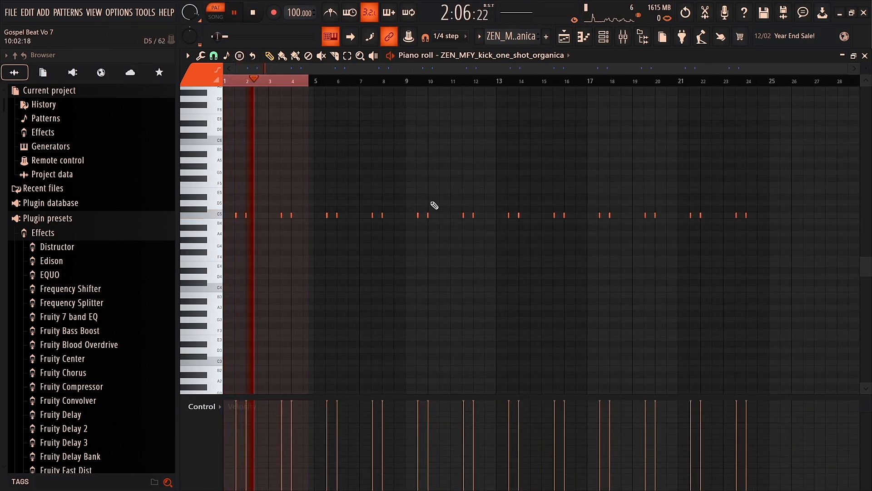
{"action": "key", "text": "space"}
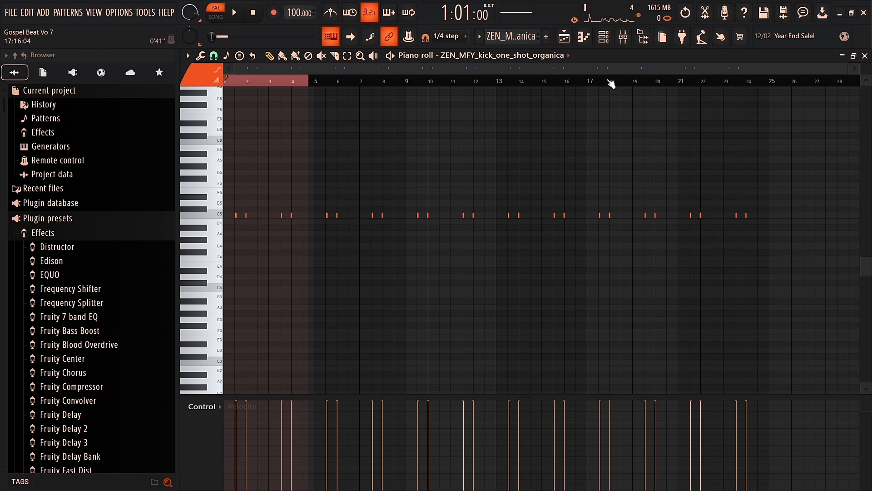
- Return to the playlist in song mode and set the playback position to bar 5
{"action": "left_click", "coordinate": [568, 40]}
{"action": "left_click", "coordinate": [406, 81]}
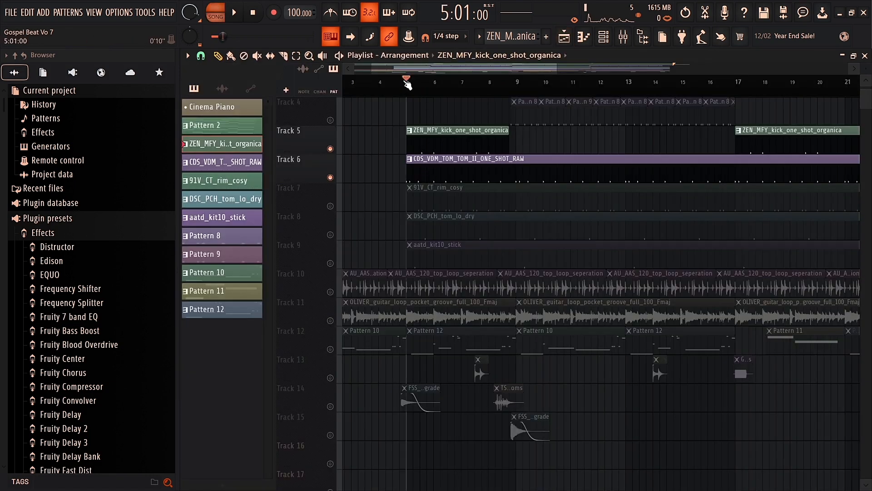
{"action": "scroll", "coordinate": [409, 165], "scroll_direction": "up", "scroll_amount": 2}
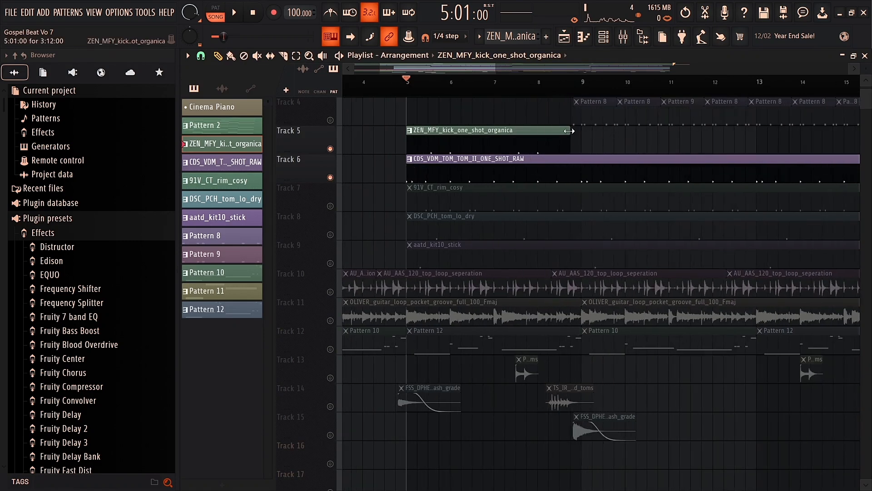
- Try to lengthen the first ZEN_MFY kick clip on Track 5
{"action": "left_click_drag", "start_coordinate": [569, 131], "coordinate": [786, 150]}
{"action": "key", "text": "ctrl+z"}
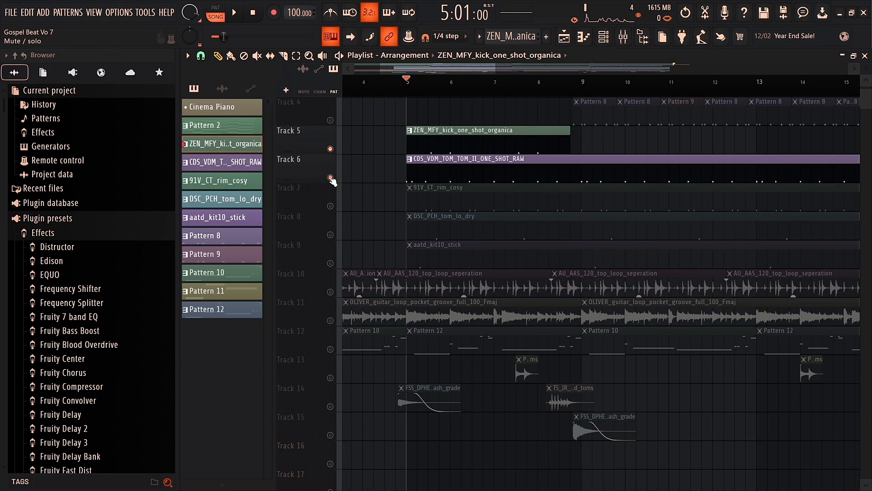
{"action": "key", "text": "ctrl+z"}
- Open the CDS_VDM tom pattern from Track 6 in the piano roll and play it in pattern mode
{"action": "double_click", "coordinate": [426, 169]}
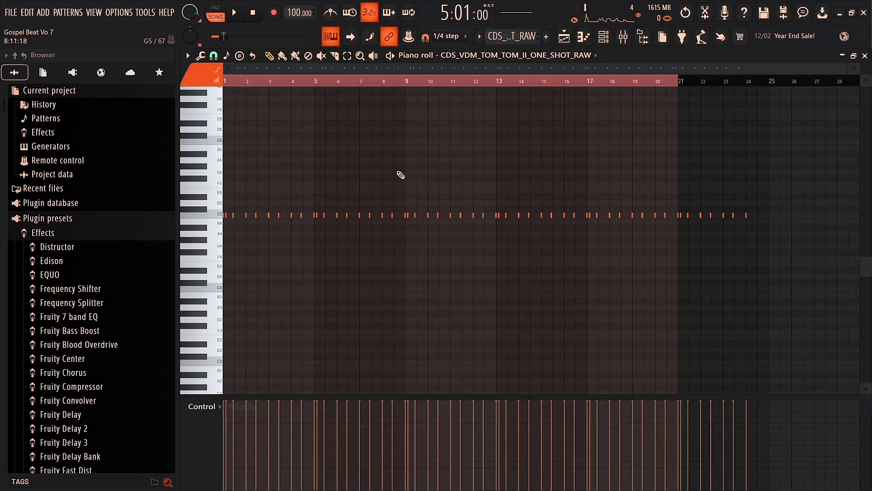
{"action": "left_click", "coordinate": [223, 19]}
{"action": "key", "text": "space"}
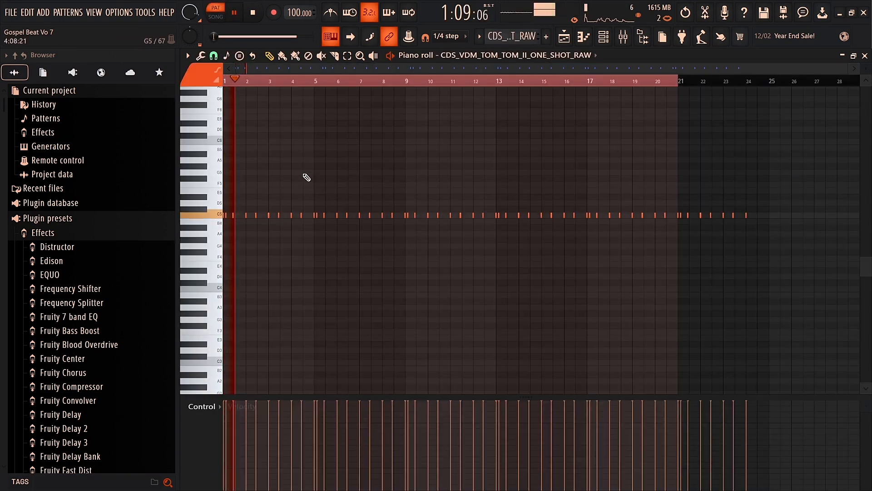
- Return to the playlist in song mode, unmute Track 5, and play the kick and tom tracks from bar 5
{"action": "left_click", "coordinate": [568, 39]}
{"action": "key", "text": "space"}
{"action": "left_click", "coordinate": [408, 89]}
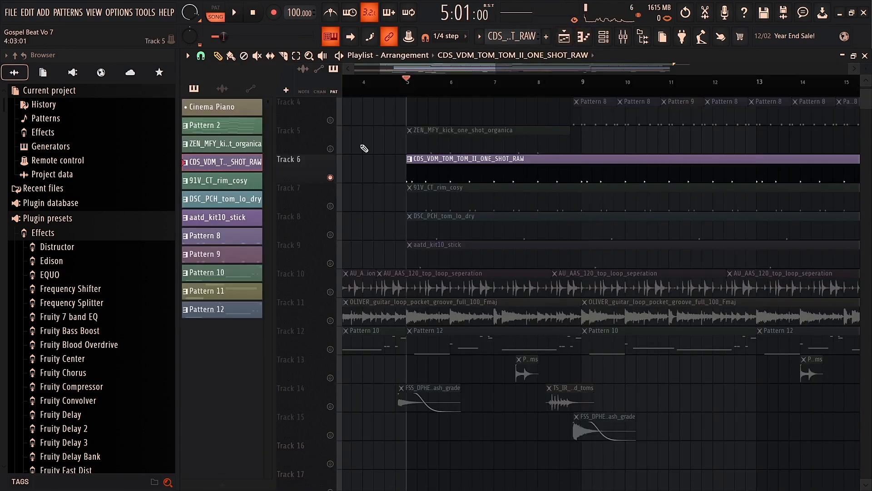
{"action": "left_click", "coordinate": [330, 149]}
{"action": "key", "text": "space"}
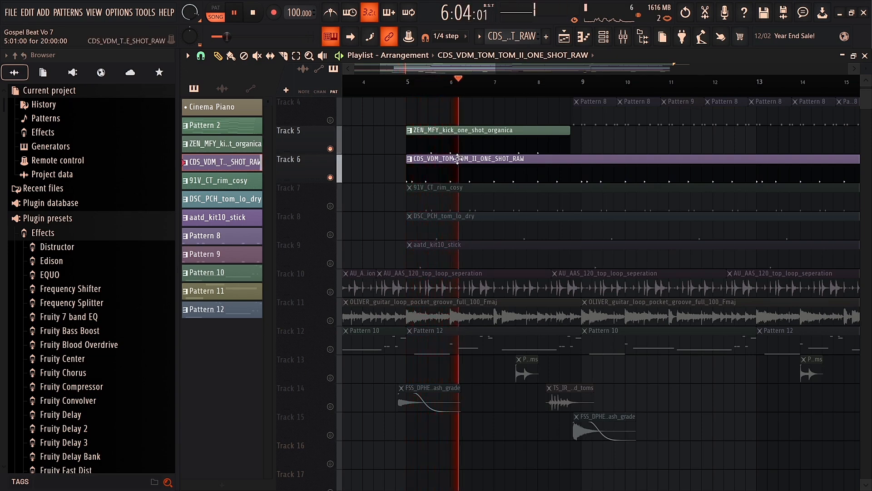
{"action": "scroll", "coordinate": [450, 168], "scroll_direction": "down", "scroll_amount": 2, "text": "ctrl"}
{"action": "key", "text": "space"}
- Unmute Track 7 with the 91V_CT_rim_cosy pattern and play it with the kick and tom from just before bar 5
{"action": "left_click", "coordinate": [331, 206]}
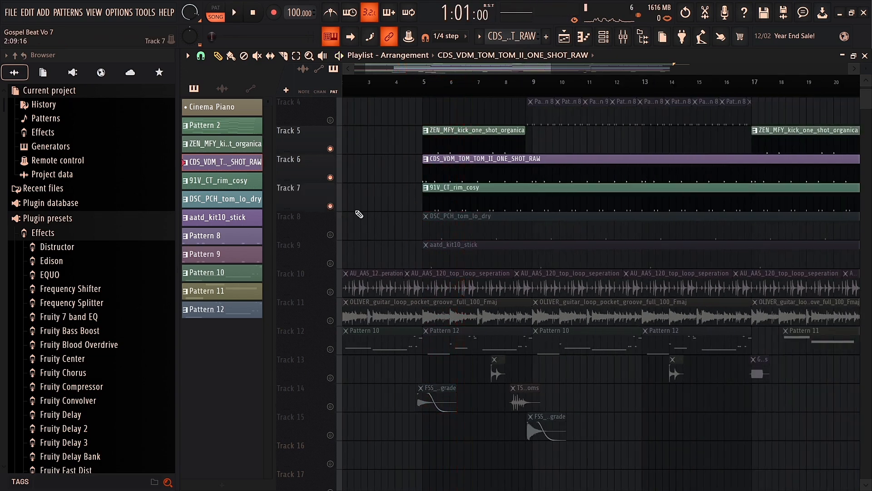
{"action": "left_click", "coordinate": [420, 94]}
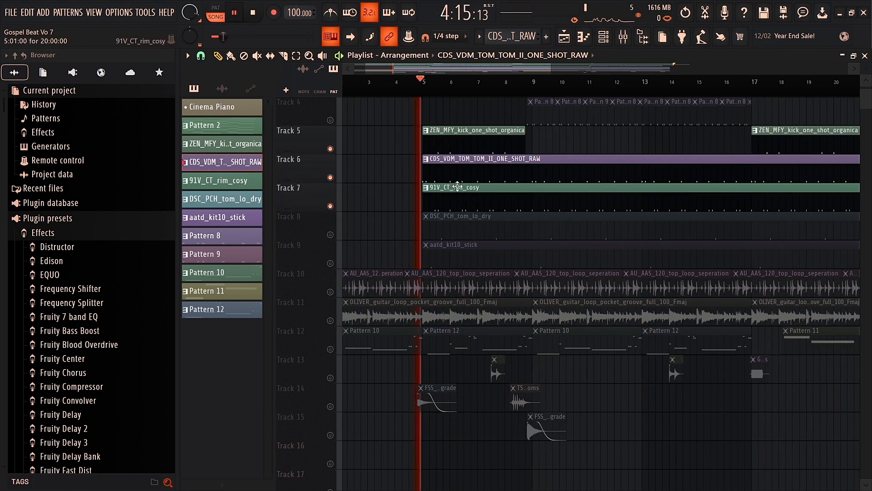
{"action": "key", "text": "space"}
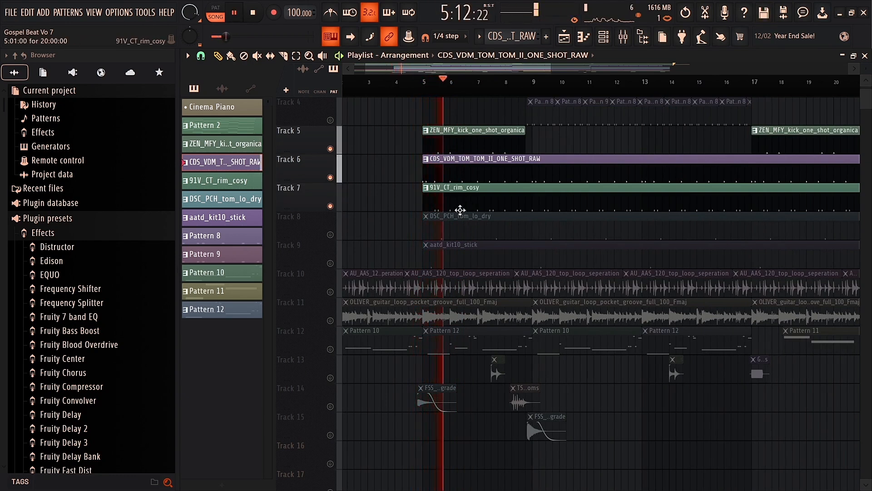
{"action": "left_click", "coordinate": [450, 202]}
{"action": "key", "text": "space"}
- Open the 91V_CT_rim_cosy pattern in the piano roll and play it in pattern mode
{"action": "double_click", "coordinate": [445, 202]}
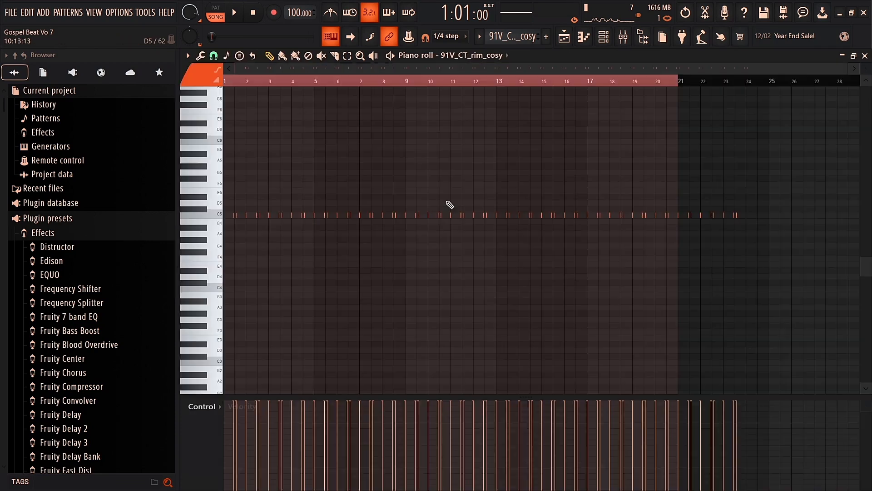
{"action": "left_click", "coordinate": [216, 10]}
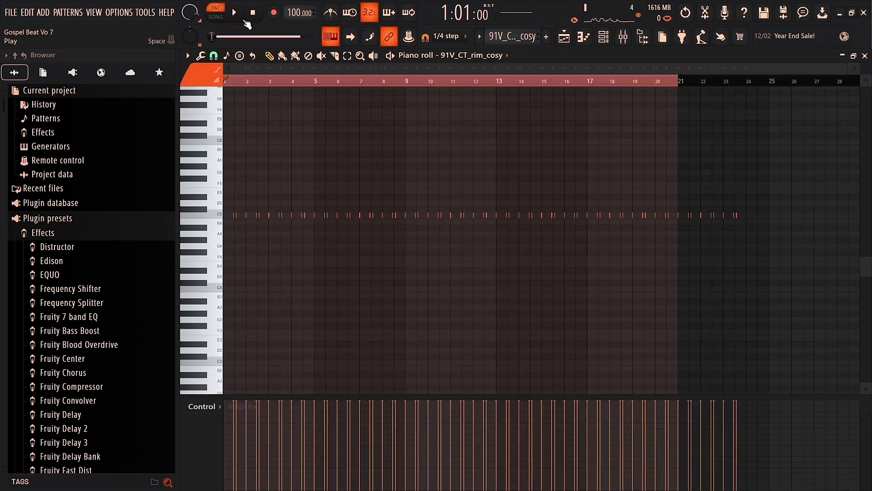
{"action": "left_click", "coordinate": [235, 82]}
{"action": "key", "text": "space"}
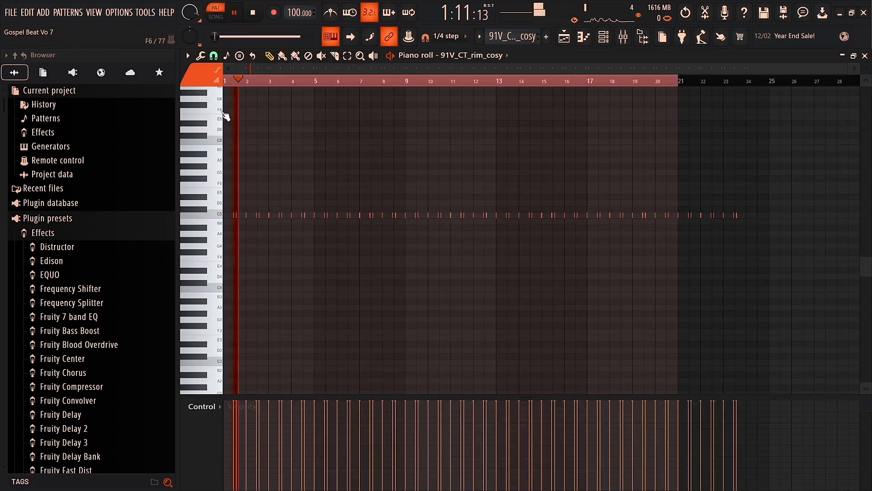
{"action": "scroll", "coordinate": [229, 107], "scroll_direction": "up", "scroll_amount": 2}
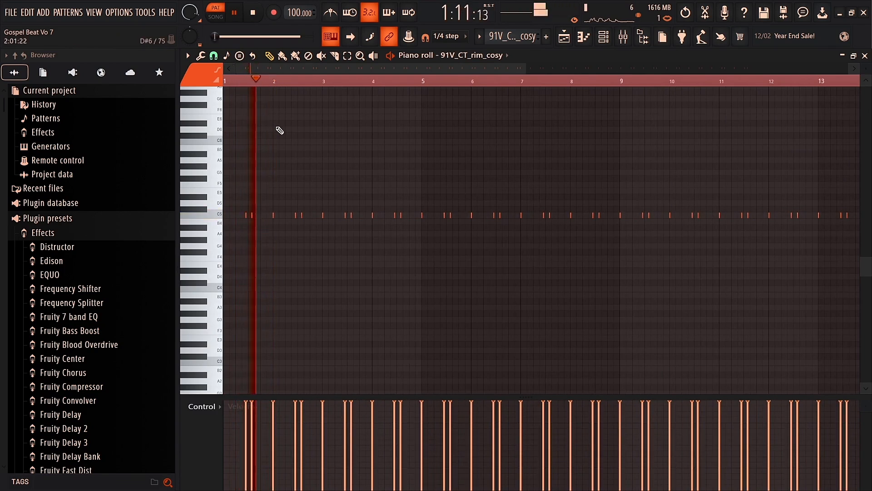
{"action": "key", "text": "space"}
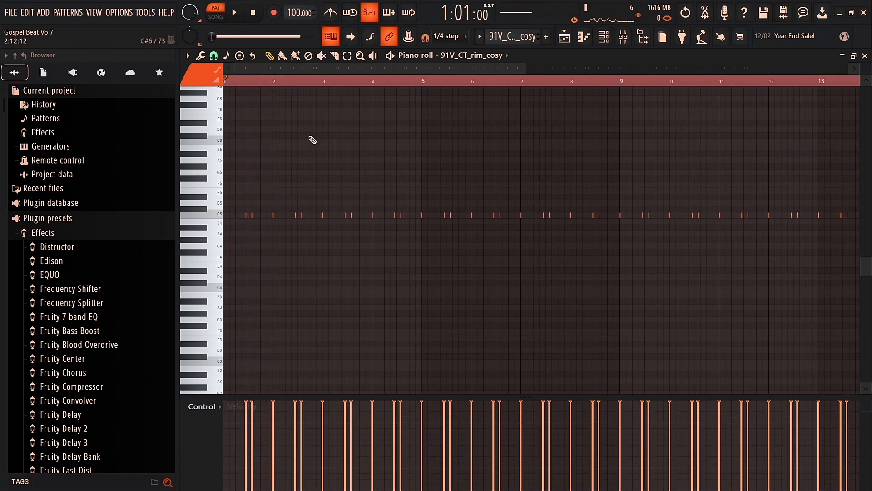
- Check the ZEN_MFY kick pattern's notes in the piano roll and return to the playlist
{"action": "left_click", "coordinate": [572, 39]}
{"action": "double_click", "coordinate": [413, 168]}
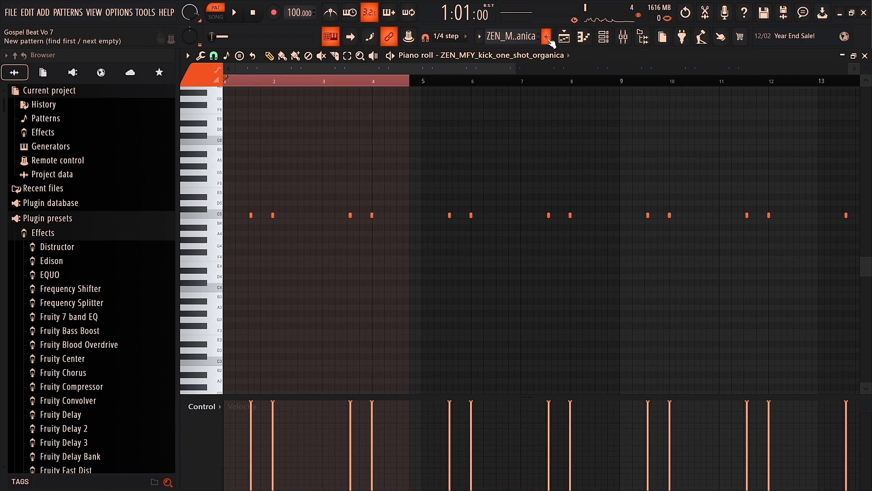
{"action": "left_click", "coordinate": [564, 38]}
- Unmute Tracks 1, 2 and 3 in the playlist
{"action": "scroll", "coordinate": [462, 170], "scroll_direction": "up", "scroll_amount": 3}
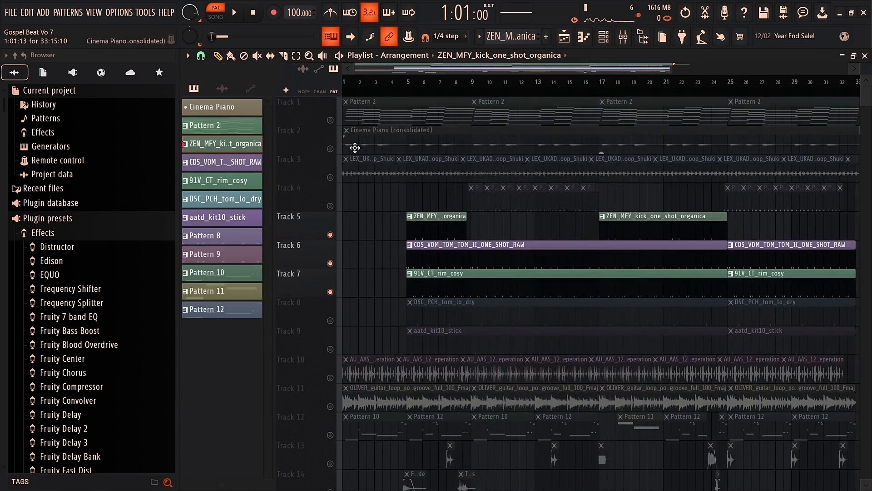
{"action": "left_click", "coordinate": [330, 178]}
{"action": "left_click", "coordinate": [330, 148]}
{"action": "left_click", "coordinate": [330, 120]}
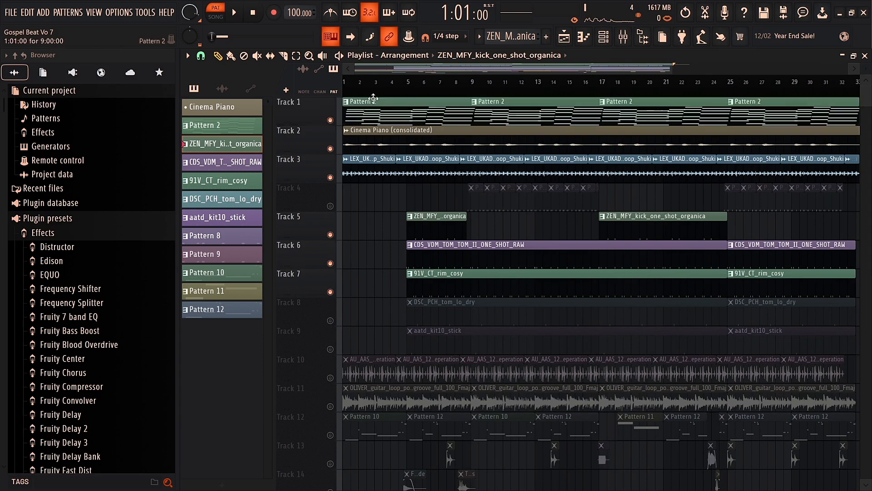
- Play the unmuted tracks together in song mode from near the start through bar 8
{"action": "left_click", "coordinate": [368, 84]}
{"action": "key", "text": "space"}
{"action": "scroll", "coordinate": [412, 151], "scroll_direction": "up", "scroll_amount": 3}
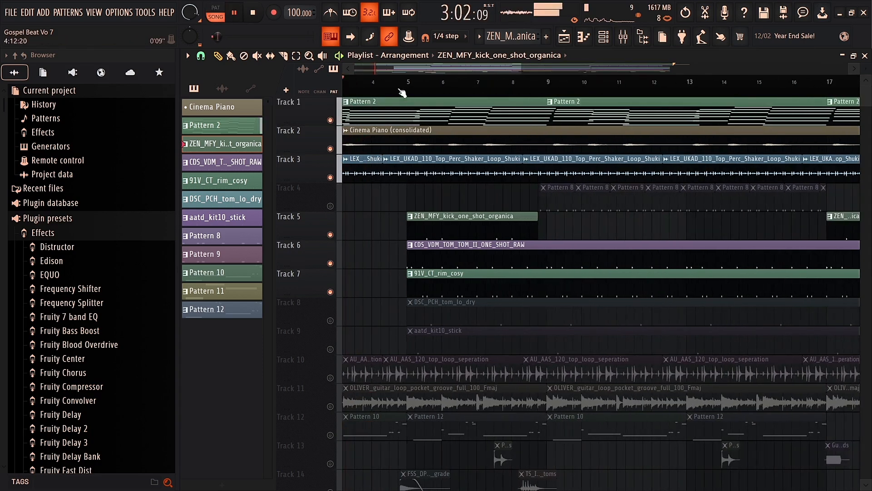
{"action": "scroll", "coordinate": [436, 164], "scroll_direction": "up", "scroll_amount": 2}
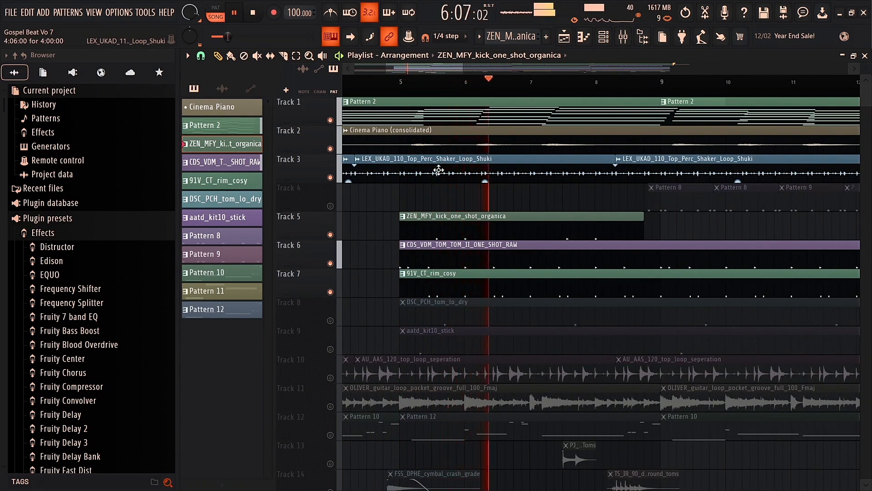
{"action": "scroll", "coordinate": [438, 170], "scroll_direction": "down", "scroll_amount": 4}
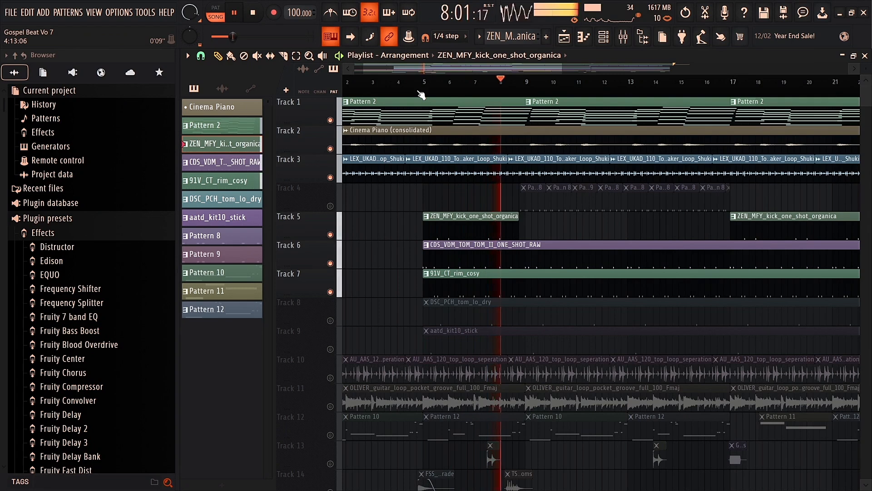
{"action": "key", "text": "space"}
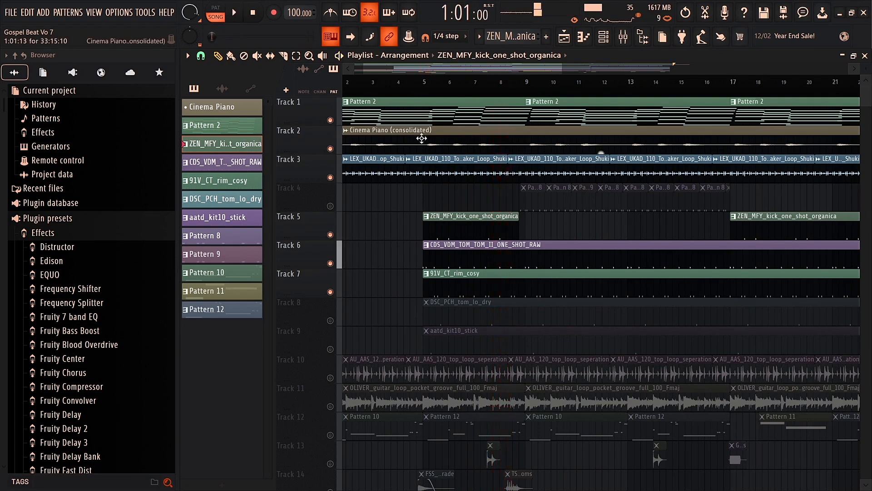
- Select the Cinema Piano (consolidated) clip and check the Classic Grand track's effects in the mixer
{"action": "left_click", "coordinate": [422, 139]}
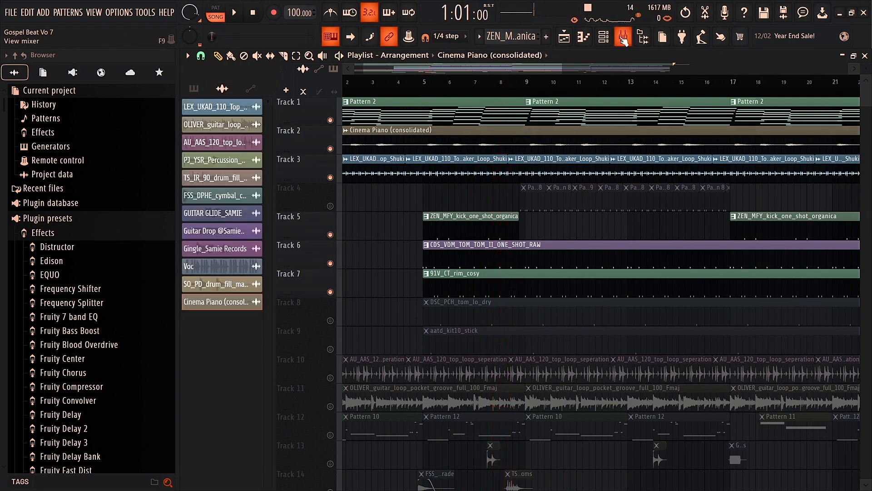
{"action": "left_click", "coordinate": [624, 39]}
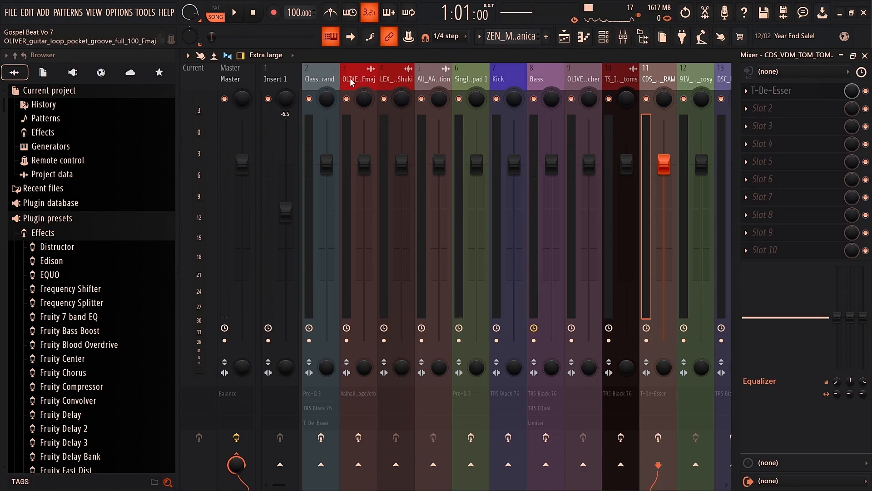
{"action": "left_click", "coordinate": [333, 82]}
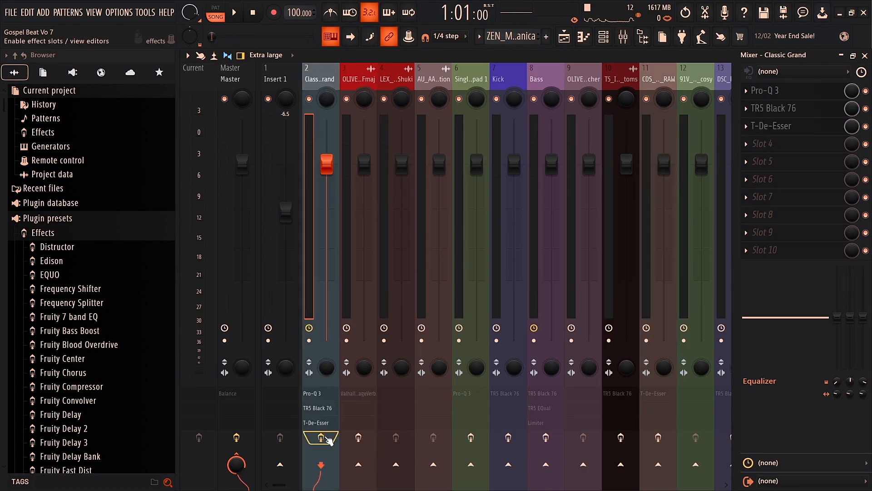
{"action": "left_click", "coordinate": [624, 36]}
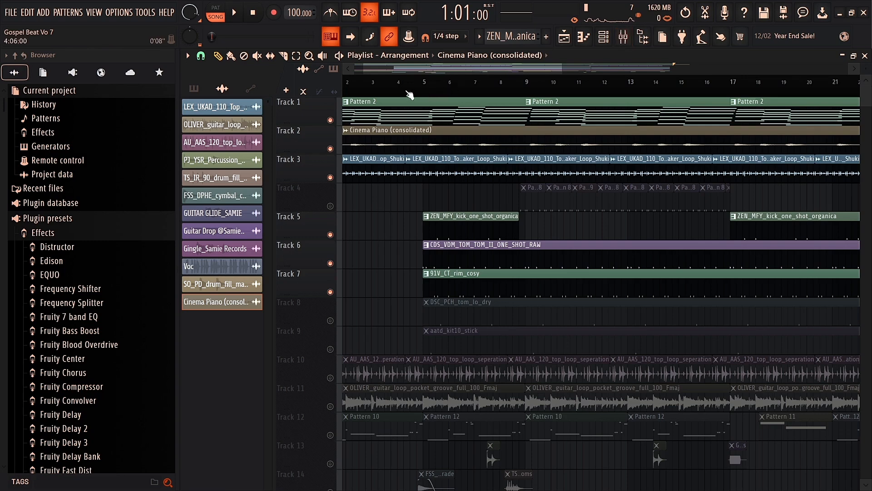
- Play the current layers, unmute Track 8 with DSC_PCH_tom_lo_dry, and replay the arrangement from bar 5
{"action": "key", "text": "space"}
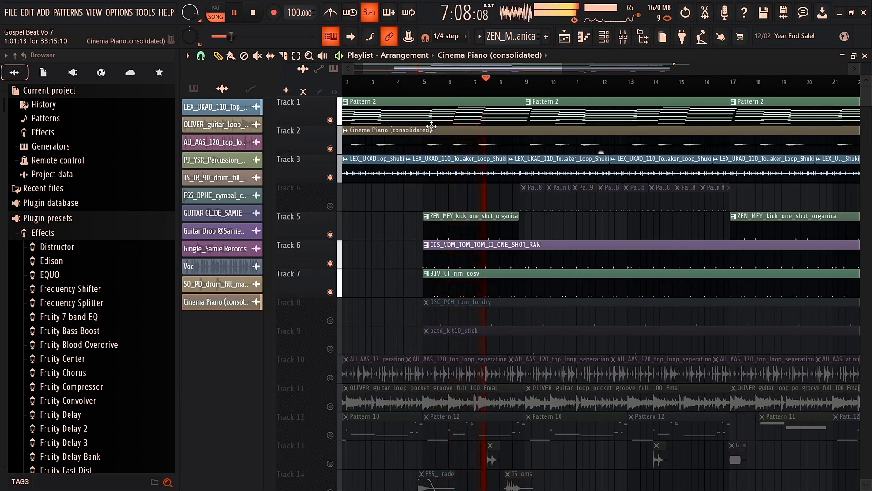
{"action": "key", "text": "space"}
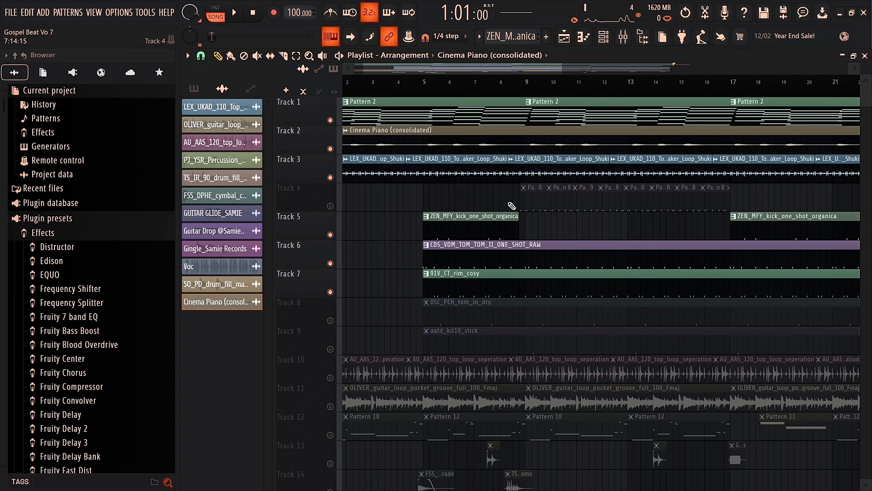
{"action": "scroll", "coordinate": [469, 229], "scroll_direction": "down", "scroll_amount": 1}
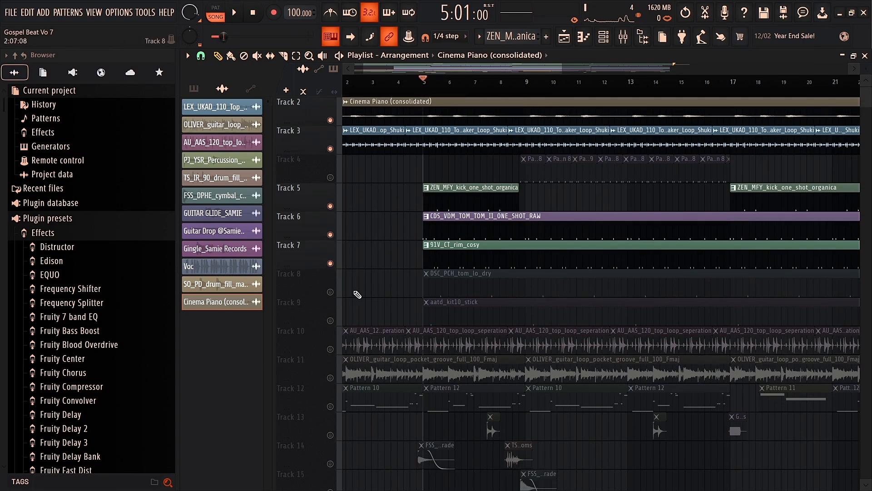
{"action": "left_click", "coordinate": [330, 292]}
{"action": "key", "text": "space"}
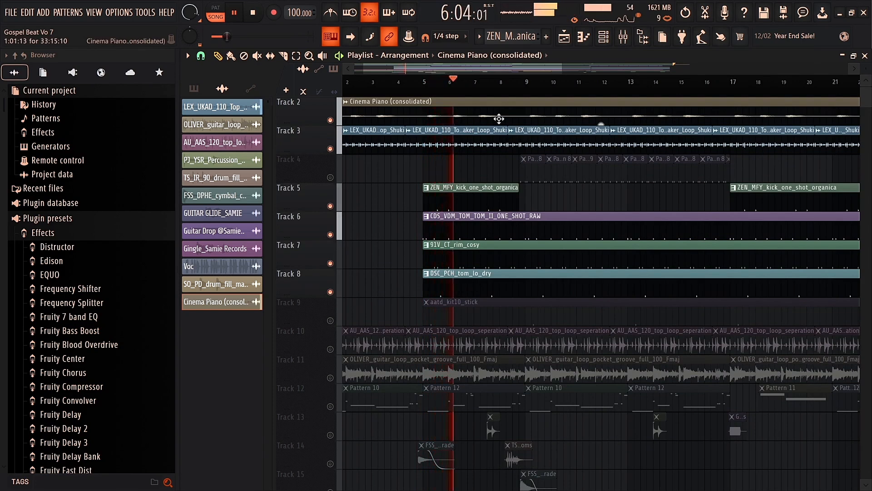
{"action": "key", "text": "space"}
- Lower the Classic Grand mixer track's volume to -5.0 dB and return to the playlist
{"action": "left_click", "coordinate": [623, 38]}
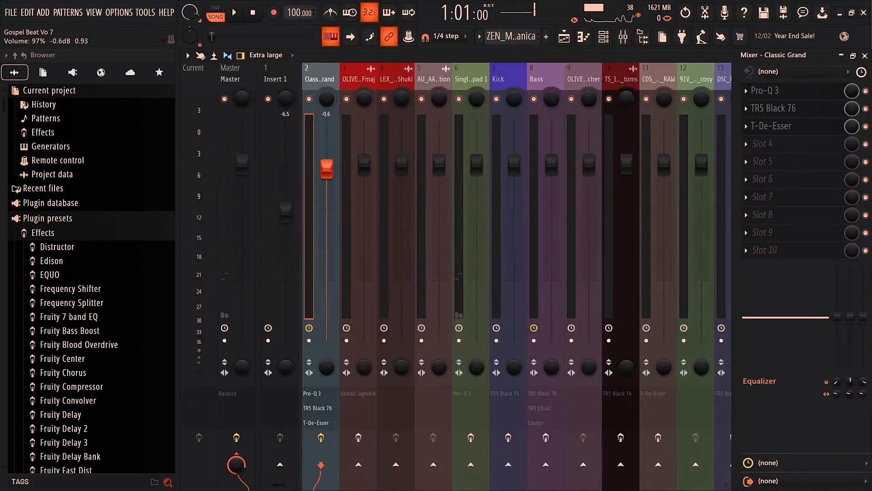
{"action": "left_click_drag", "start_coordinate": [327, 201], "coordinate": [327, 202]}
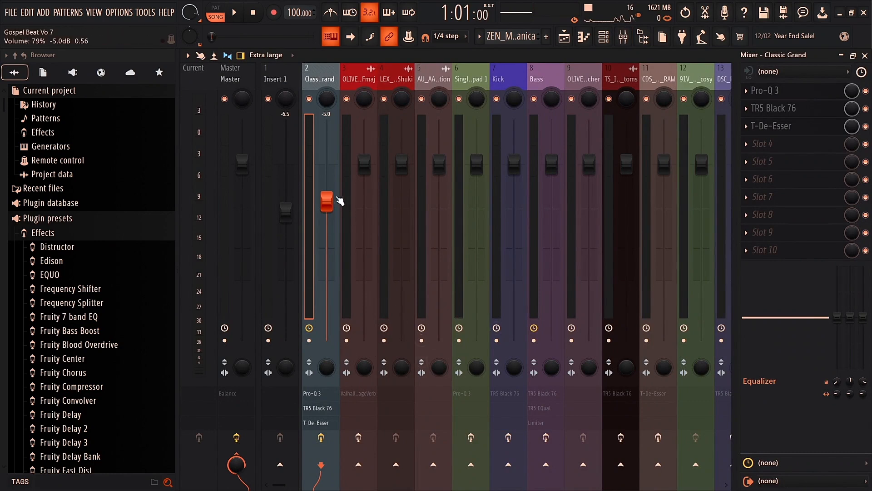
{"action": "left_click", "coordinate": [631, 42]}
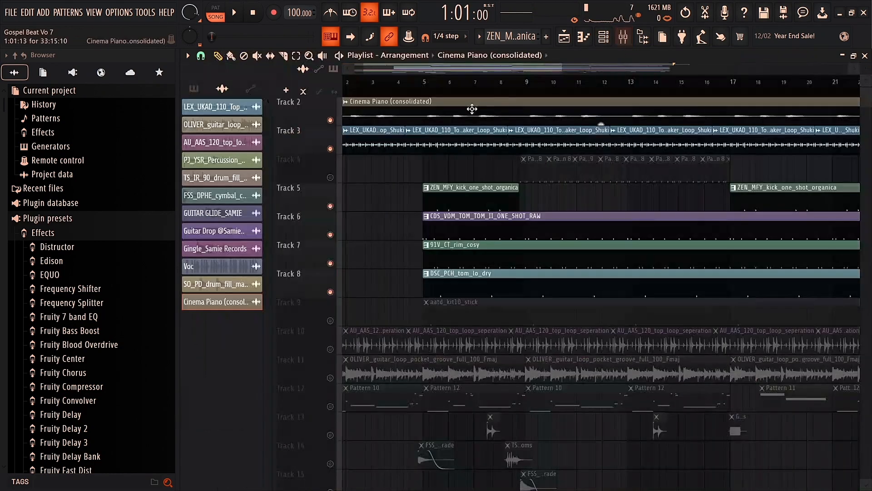
{"action": "left_click", "coordinate": [624, 39]}
{"action": "left_click", "coordinate": [624, 38]}
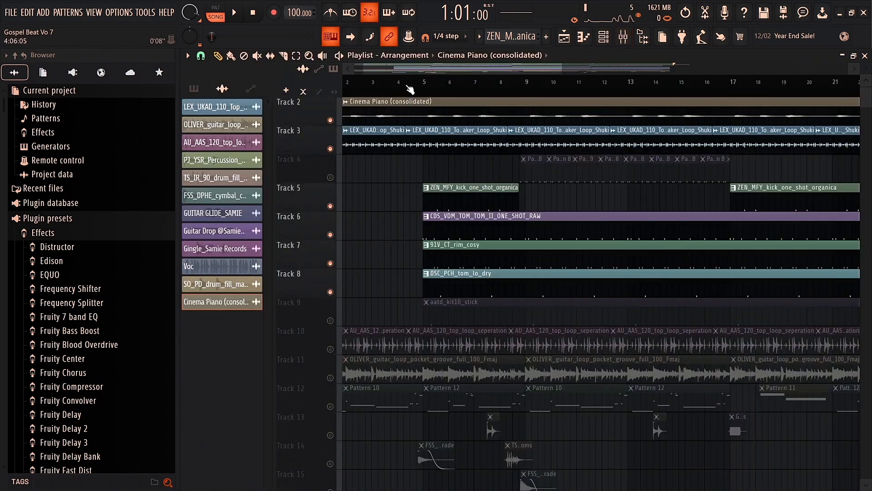
- Play the arrangement from just before bar 5 to hear the new piano level with the Track 8 tom
{"action": "left_click", "coordinate": [405, 83]}
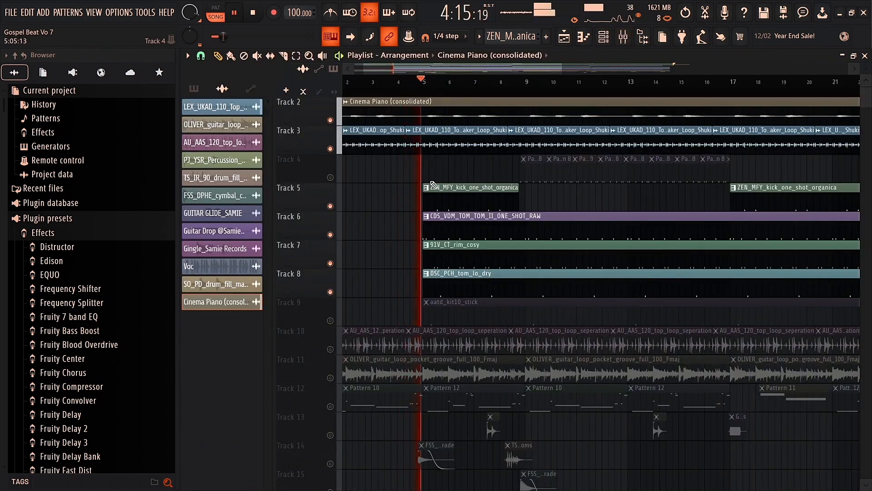
{"action": "scroll", "coordinate": [434, 185], "scroll_direction": "down", "scroll_amount": 1}
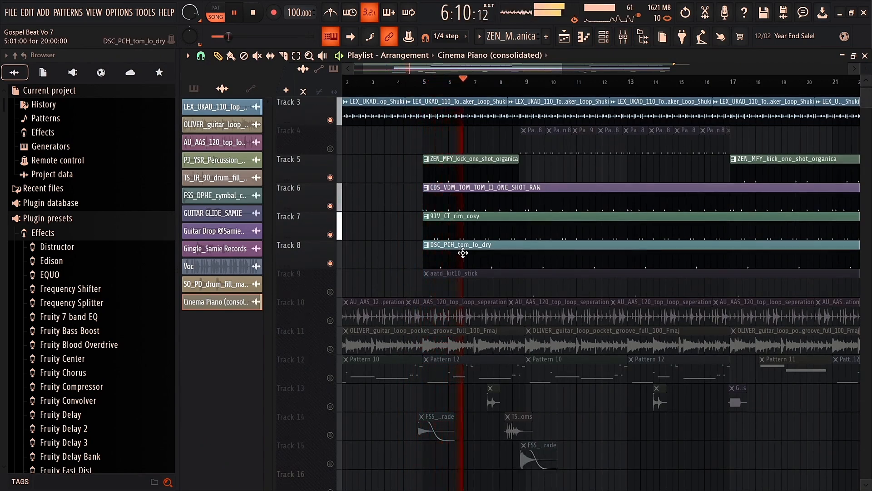
{"action": "key", "text": "space"}
- Open the DSC_PCH_tom_lo_dry pattern in the piano roll and audition its notes from bar 3
{"action": "left_click", "coordinate": [452, 253]}
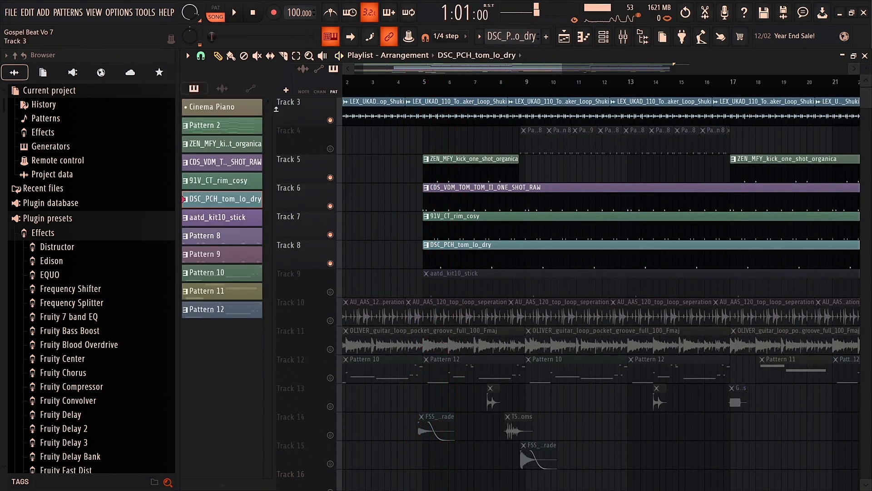
{"action": "double_click", "coordinate": [462, 259]}
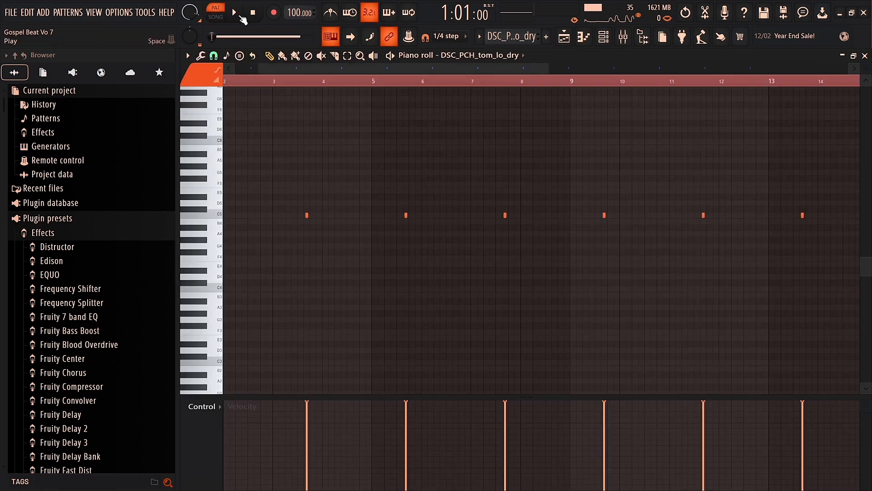
{"action": "left_click", "coordinate": [291, 83]}
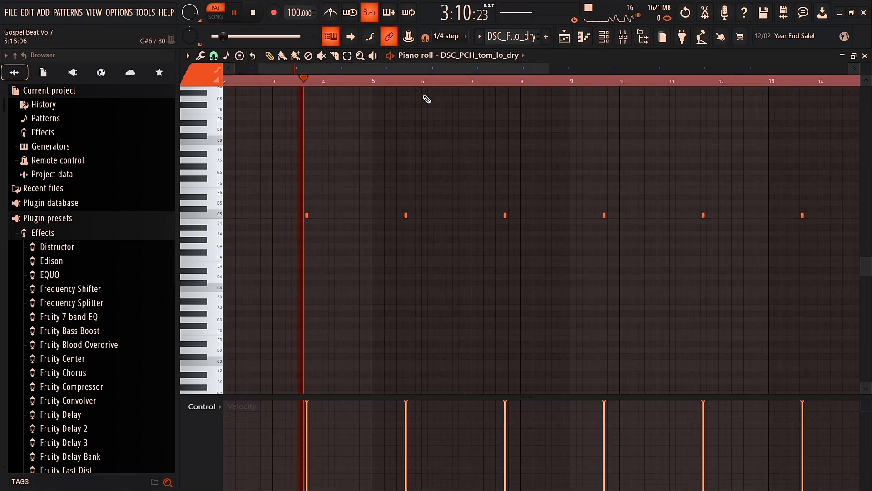
{"action": "key", "text": "space"}
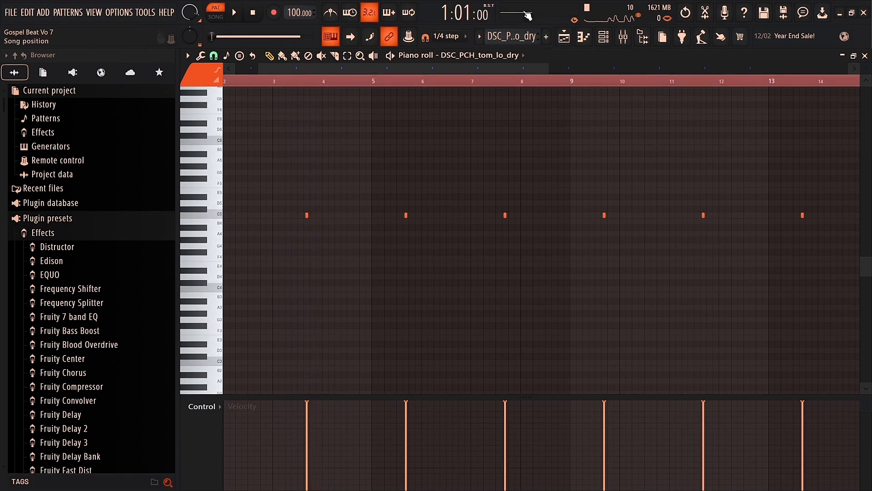
- Return to the playlist, unmute Track 9 with aatd_kit10_stick, and play the arrangement from bar 5
{"action": "left_click", "coordinate": [564, 39]}
{"action": "left_click", "coordinate": [330, 291]}
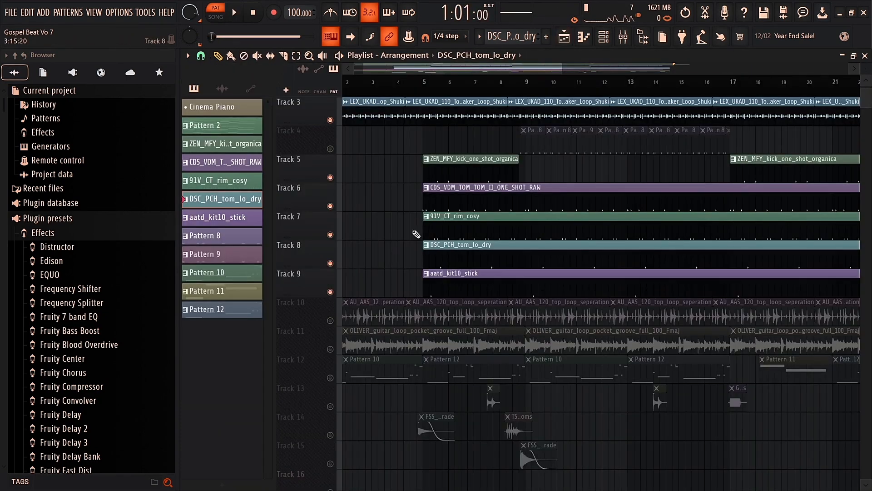
{"action": "left_click", "coordinate": [425, 81]}
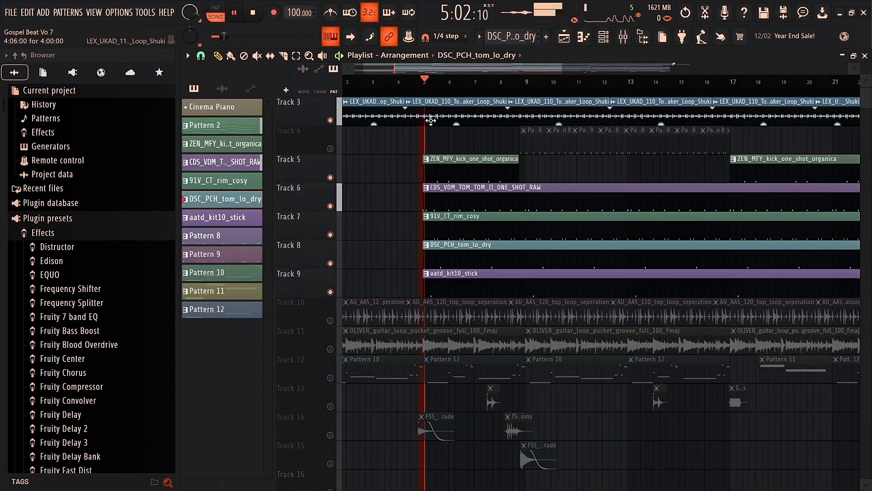
{"action": "key", "text": "space"}
- Open the aatd_kit10_stick pattern in the piano roll and audition it from the beginning
{"action": "double_click", "coordinate": [436, 283]}
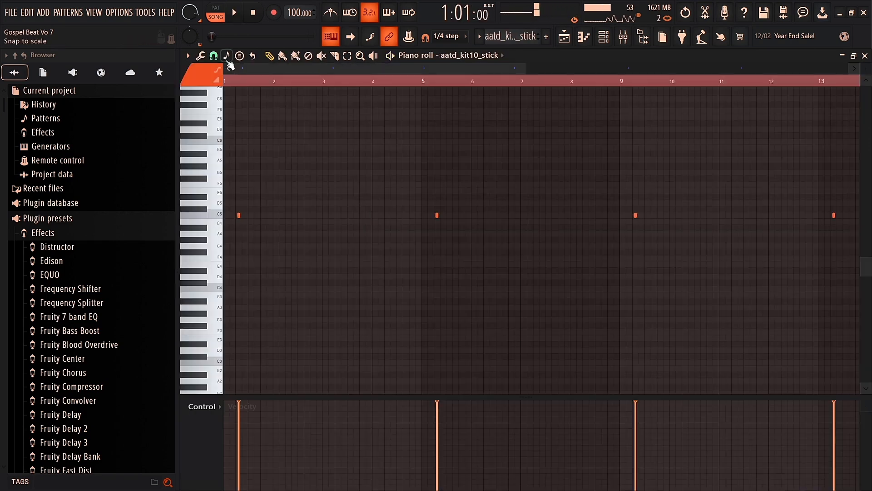
{"action": "left_click", "coordinate": [234, 17]}
{"action": "key", "text": "space"}
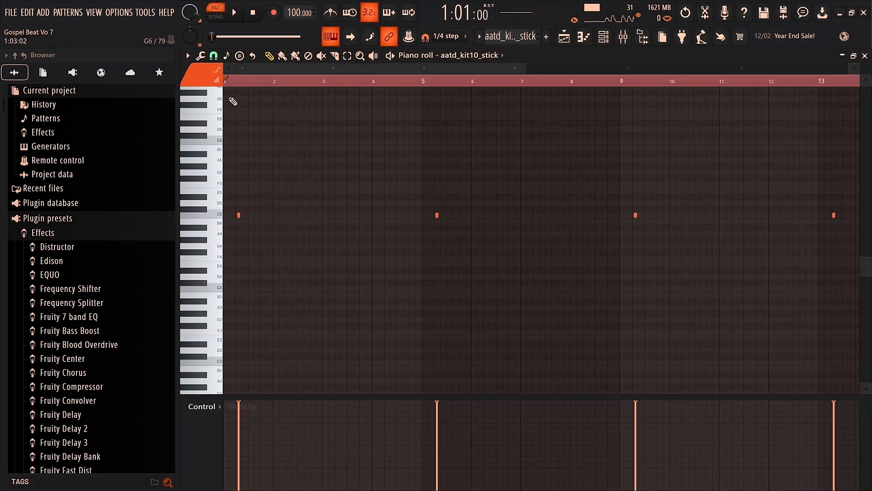
{"action": "key", "text": "space"}
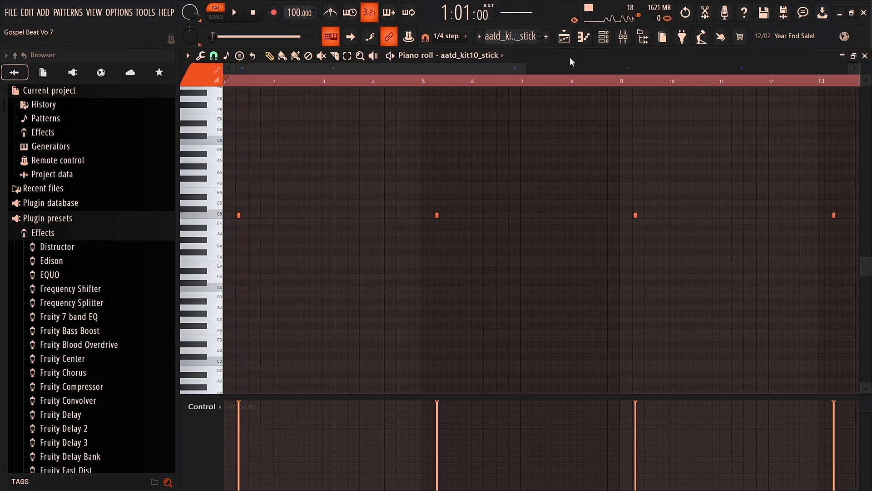
- Return to the playlist and play the arrangement from just before bar 5 to hear the Track 9 stick layer
{"action": "left_click", "coordinate": [566, 38]}
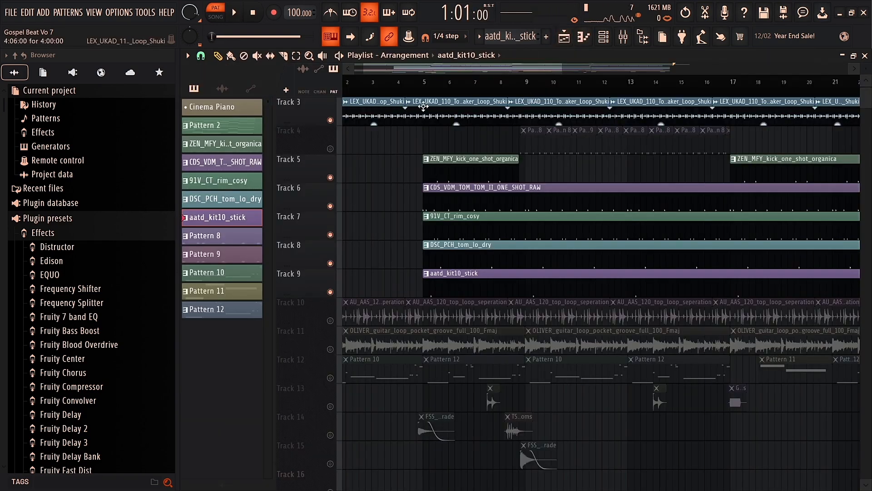
{"action": "scroll", "coordinate": [409, 234], "scroll_direction": "down", "scroll_amount": 3}
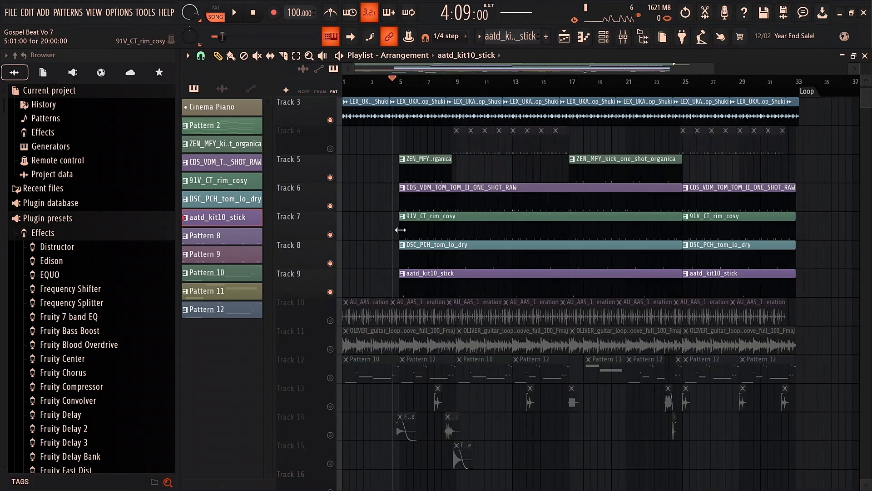
{"action": "key", "text": "space"}
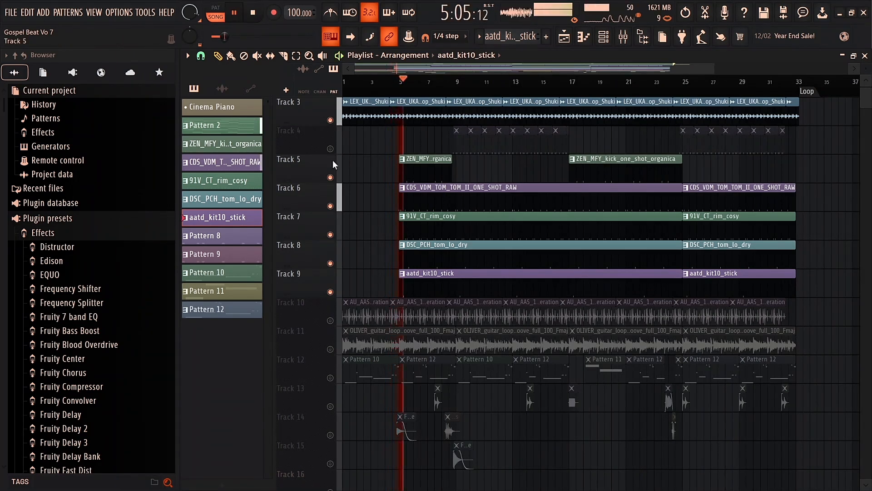
{"action": "key", "text": "space"}
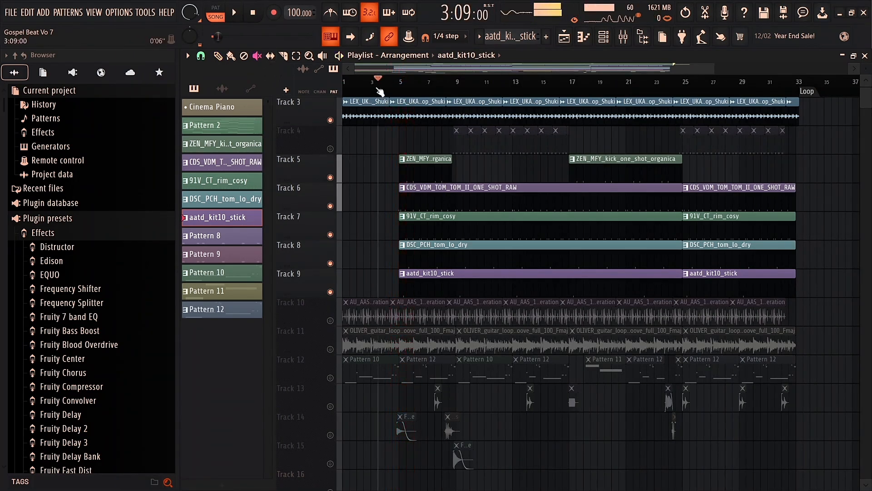
- Unmute Track 10 with the AU_AAS_120_top_loop_seperation clips and play the arrangement from bar 3
{"action": "left_click", "coordinate": [331, 320]}
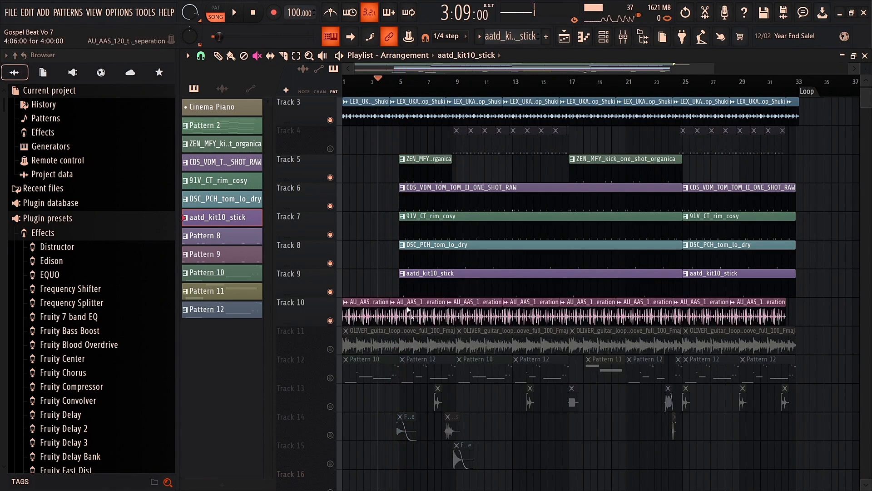
{"action": "key", "text": "space"}
{"action": "scroll", "coordinate": [389, 165], "scroll_direction": "up", "scroll_amount": 3}
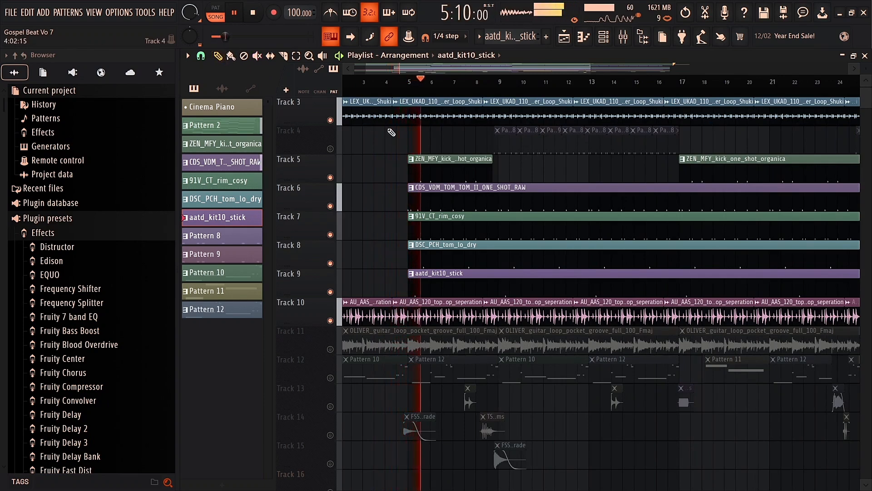
{"action": "scroll", "coordinate": [384, 138], "scroll_direction": "up", "scroll_amount": 2}
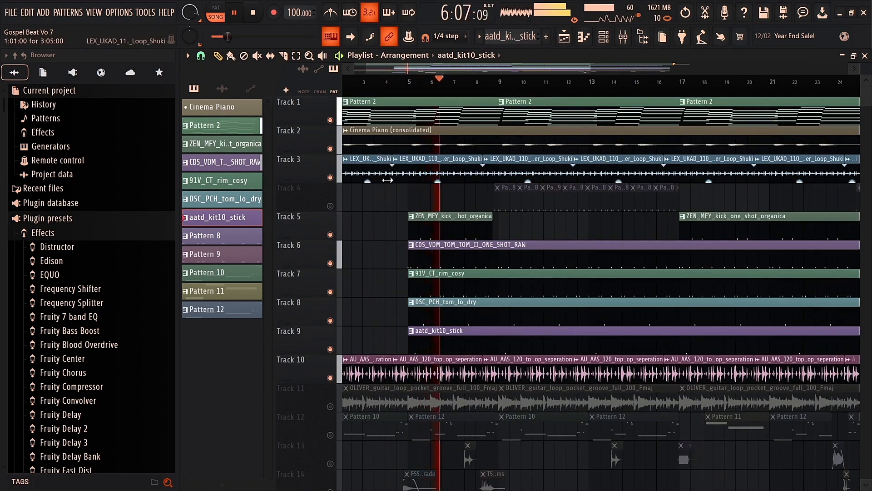
{"action": "key", "text": "space"}
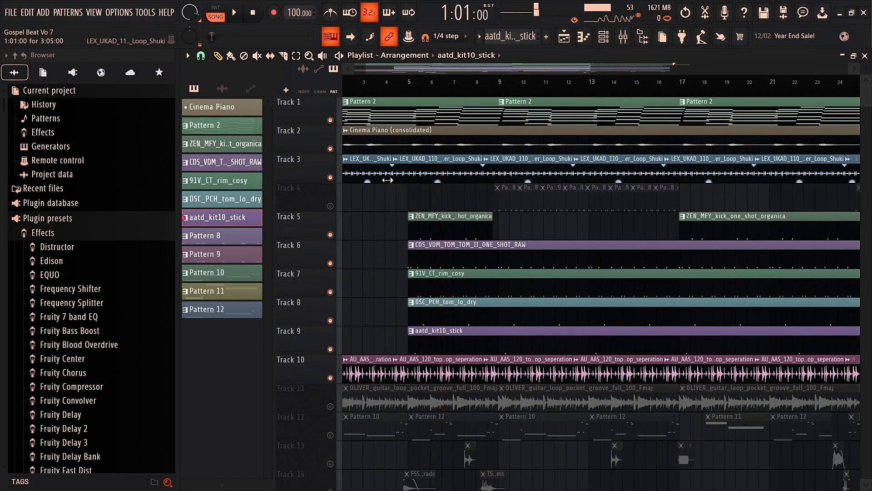
- Play the arrangement from the beginning into bar 6 to hear the Track 10 top loop with the drums
{"action": "scroll", "coordinate": [409, 70], "scroll_direction": "down", "scroll_amount": 3}
{"action": "scroll", "coordinate": [346, 218], "scroll_direction": "down", "scroll_amount": 2}
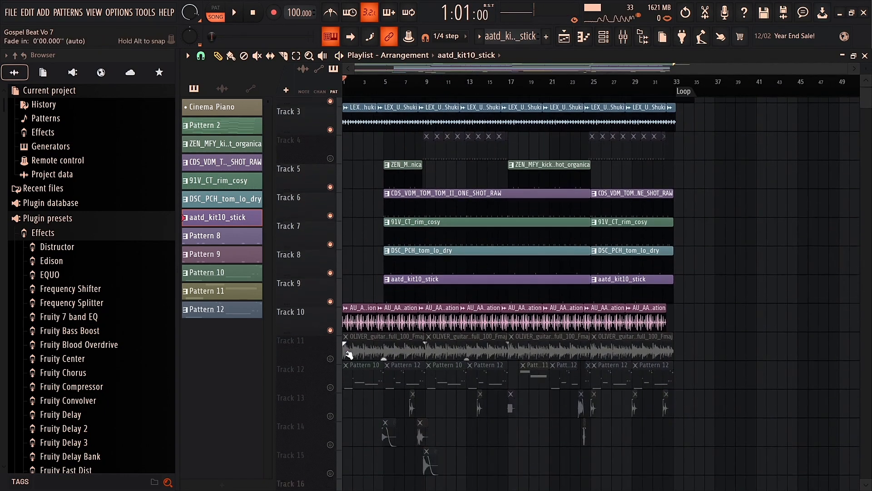
{"action": "key", "text": "space"}
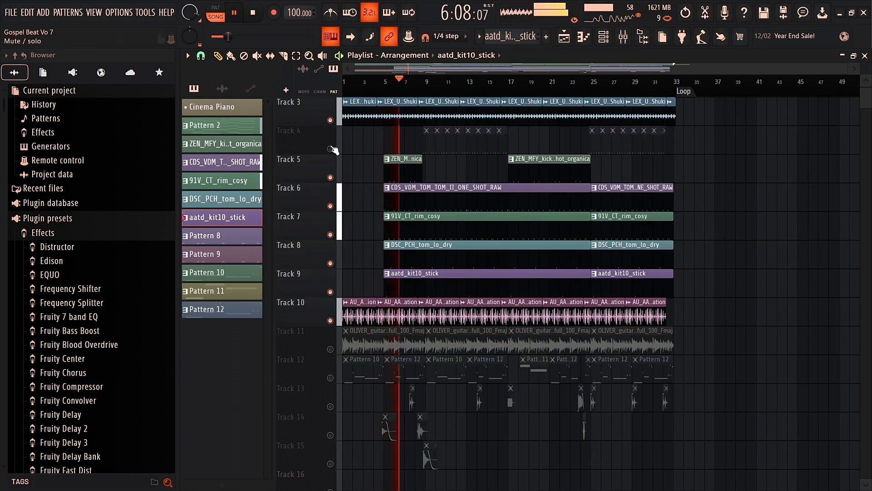
{"action": "key", "text": "space"}
- Unmute Track 11 with OLIVER_guitar_loop_pocket_groove_full_100_Fmaj, solo it, and audition the guitar loop from bar 1
{"action": "scroll", "coordinate": [338, 352], "scroll_direction": "up", "scroll_amount": 2}
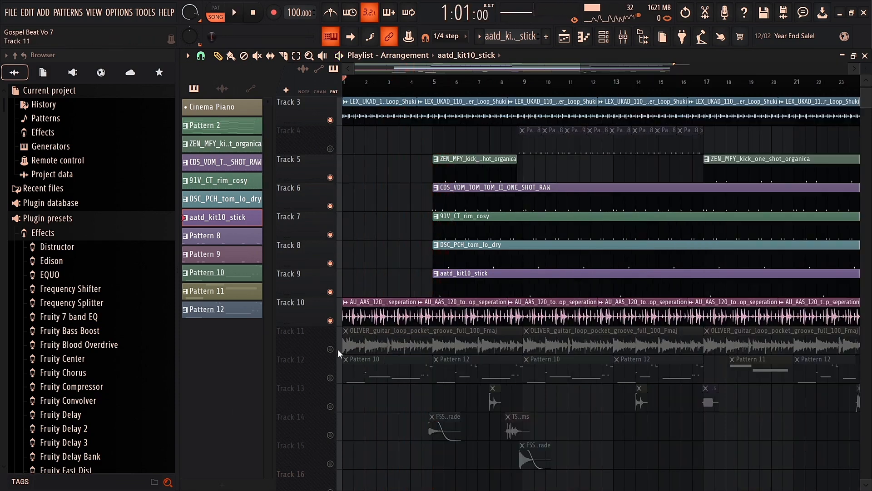
{"action": "left_click", "coordinate": [331, 349]}
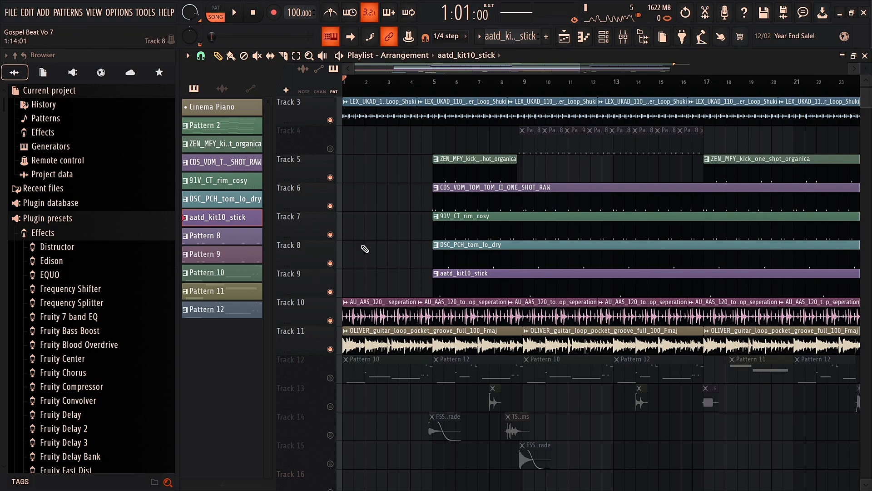
{"action": "scroll", "coordinate": [359, 381], "scroll_direction": "down", "scroll_amount": 3}
{"action": "left_click", "coordinate": [330, 349], "text": "ctrl"}
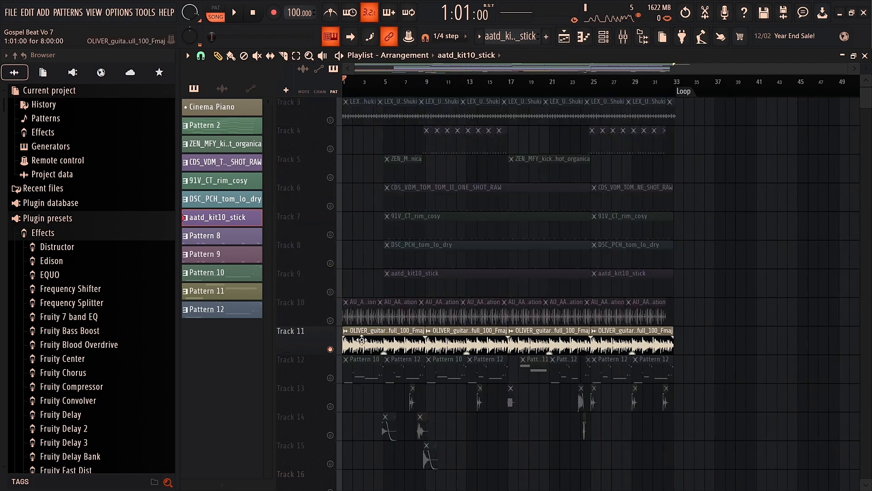
{"action": "key", "text": "space"}
{"action": "scroll", "coordinate": [354, 339], "scroll_direction": "up", "scroll_amount": 4}
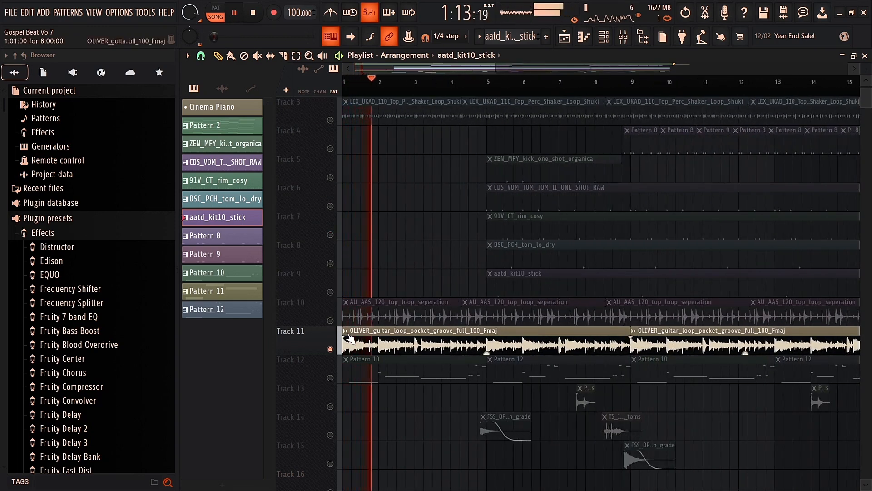
{"action": "key", "text": "space"}
- Bring all playlist tracks back from the solo and mute only Track 12
{"action": "left_click", "coordinate": [331, 320]}
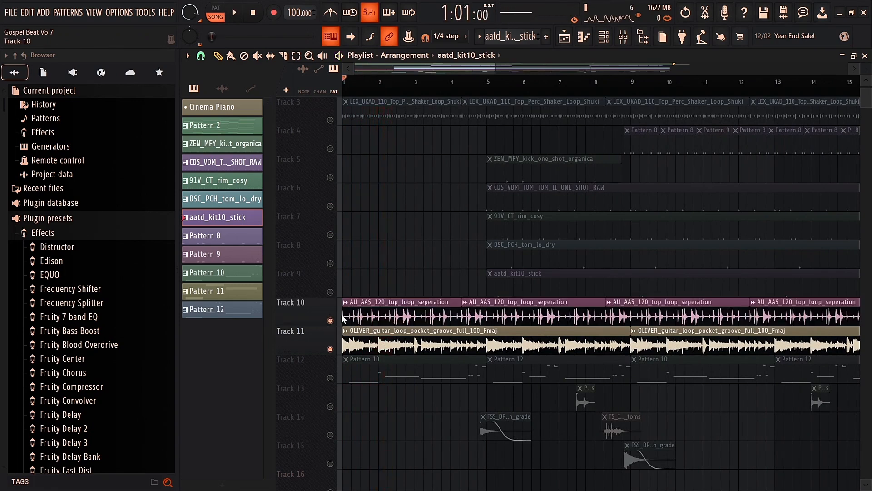
{"action": "left_click", "coordinate": [330, 321], "text": "ctrl"}
{"action": "left_click", "coordinate": [331, 377]}
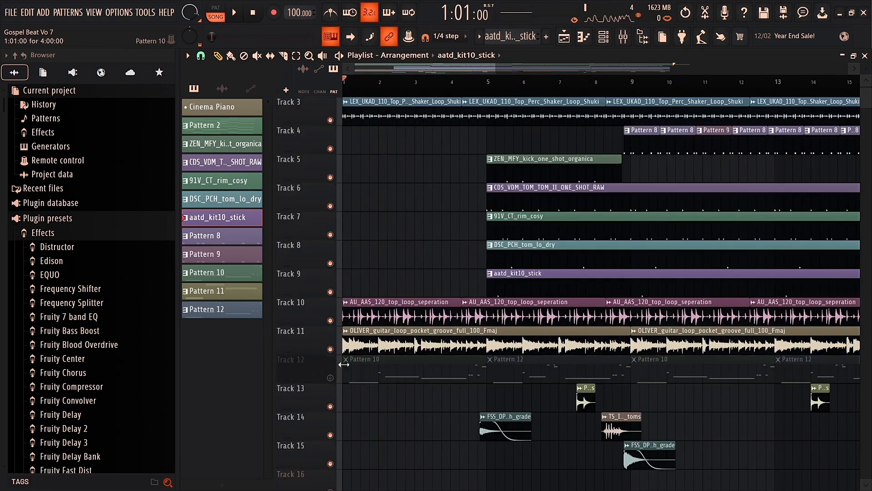
- Play the arrangement from bar 1 with every layer except Track 12 and look over the lower tracks
{"action": "scroll", "coordinate": [413, 250], "scroll_direction": "down", "scroll_amount": 3}
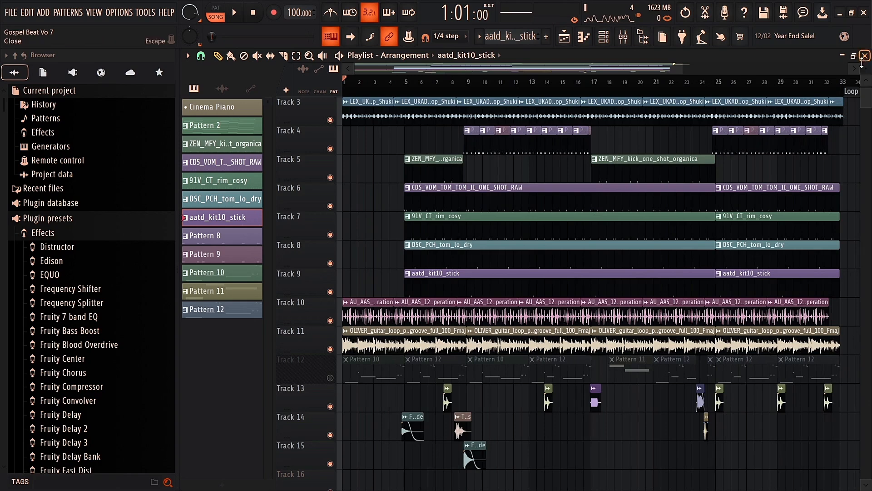
{"action": "scroll", "coordinate": [405, 70], "scroll_direction": "down", "scroll_amount": 3}
{"action": "key", "text": "space"}
{"action": "scroll", "coordinate": [867, 67], "scroll_direction": "up", "scroll_amount": 2}
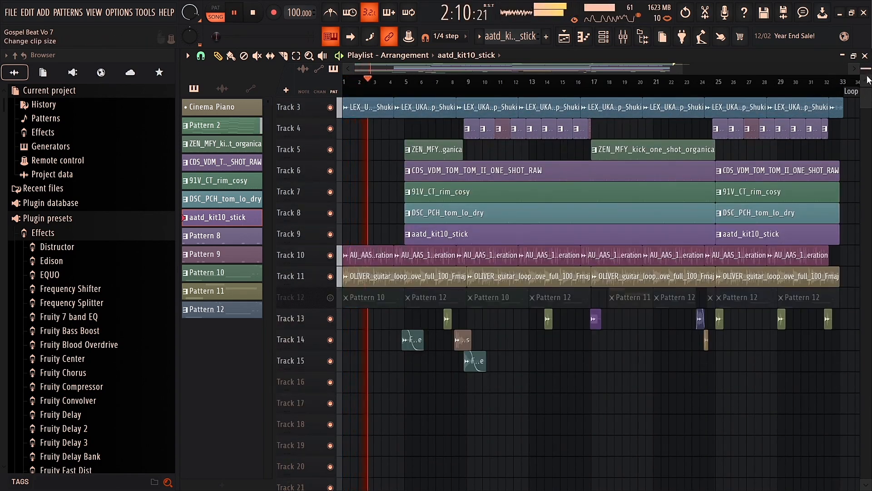
{"action": "left_click_drag", "start_coordinate": [339, 247], "coordinate": [338, 236]}
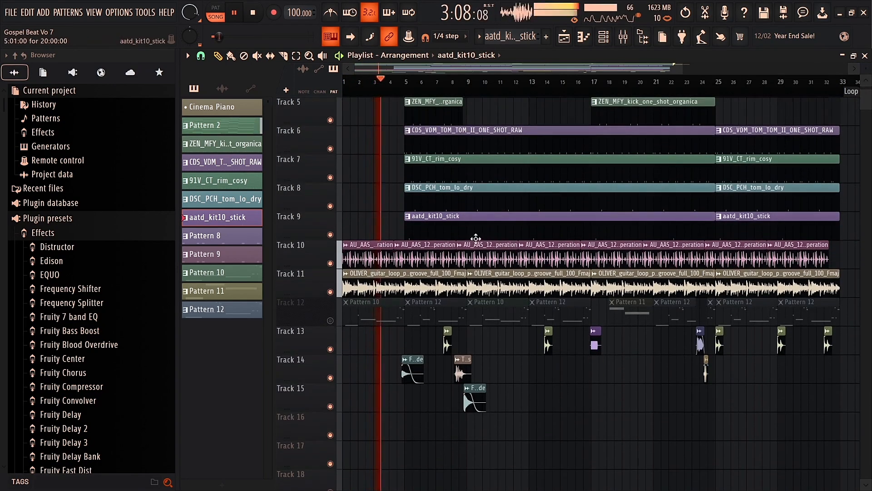
{"action": "key", "text": "space"}
- Solo Track 12, which holds the Pattern 10 and Pattern 12 clips
{"action": "scroll", "coordinate": [396, 286], "scroll_direction": "up", "scroll_amount": 2}
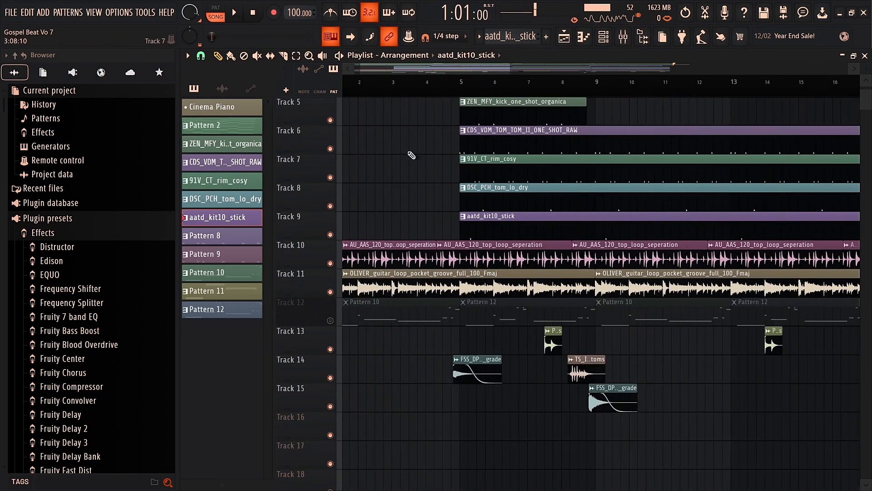
{"action": "scroll", "coordinate": [364, 206], "scroll_direction": "left", "scroll_amount": 1}
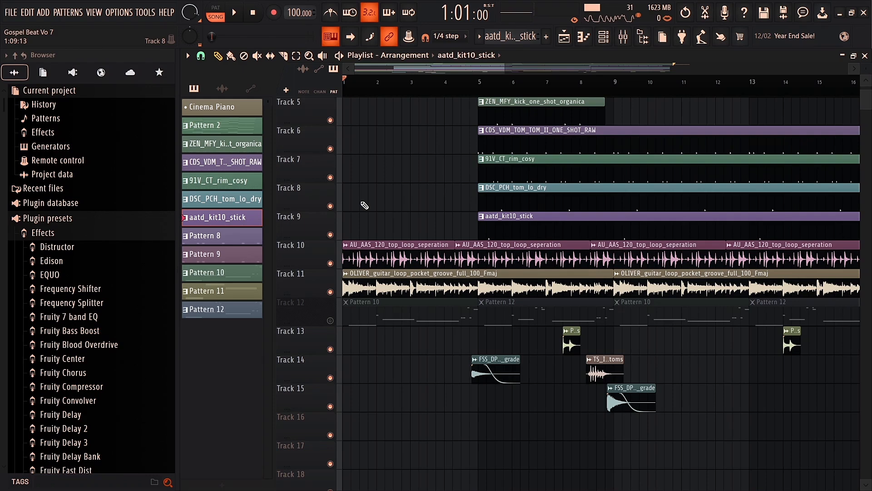
{"action": "scroll", "coordinate": [400, 282], "scroll_direction": "down", "scroll_amount": 1}
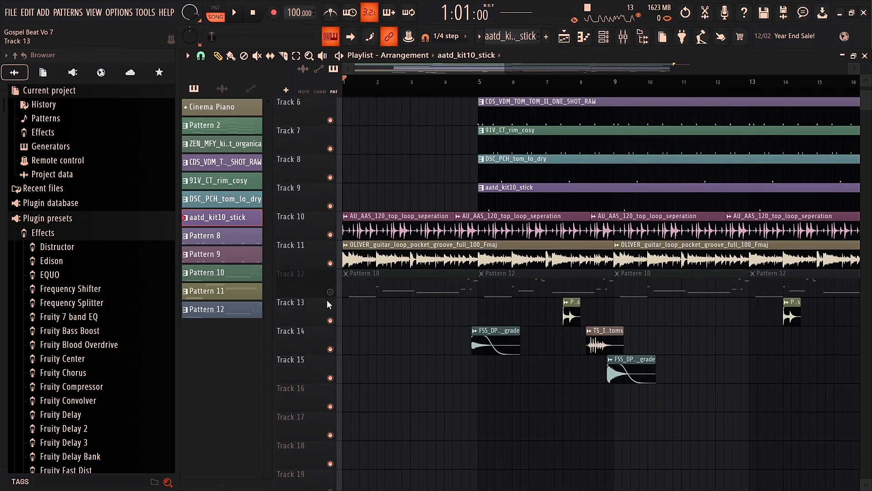
{"action": "left_click", "coordinate": [331, 291], "text": "ctrl"}
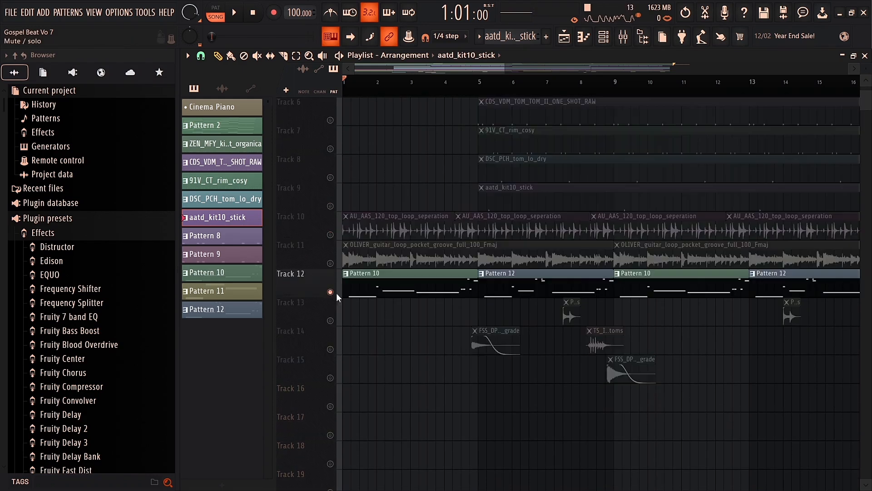
- Solo Track 11's guitar loop for comparison, return the solo to Track 12, and select its first Pattern 10 clip
{"action": "left_click", "coordinate": [331, 263], "text": "ctrl"}
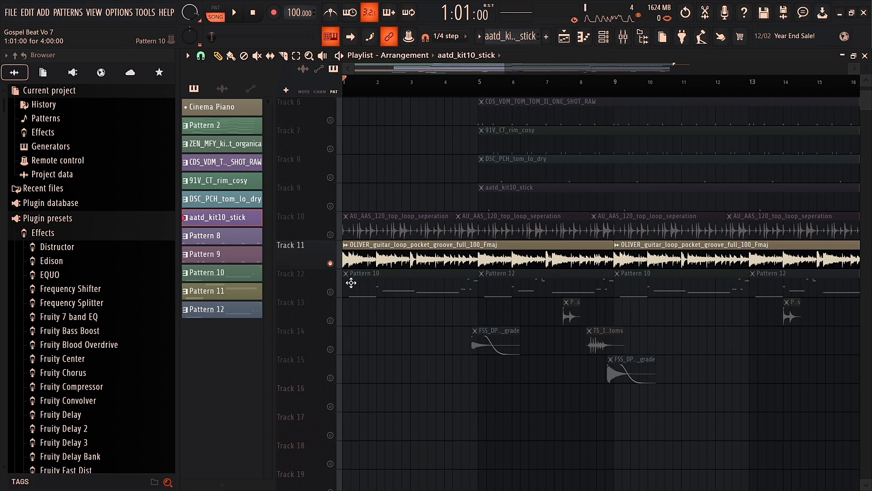
{"action": "left_click", "coordinate": [332, 292], "text": "ctrl"}
{"action": "scroll", "coordinate": [369, 292], "scroll_direction": "up", "scroll_amount": 4}
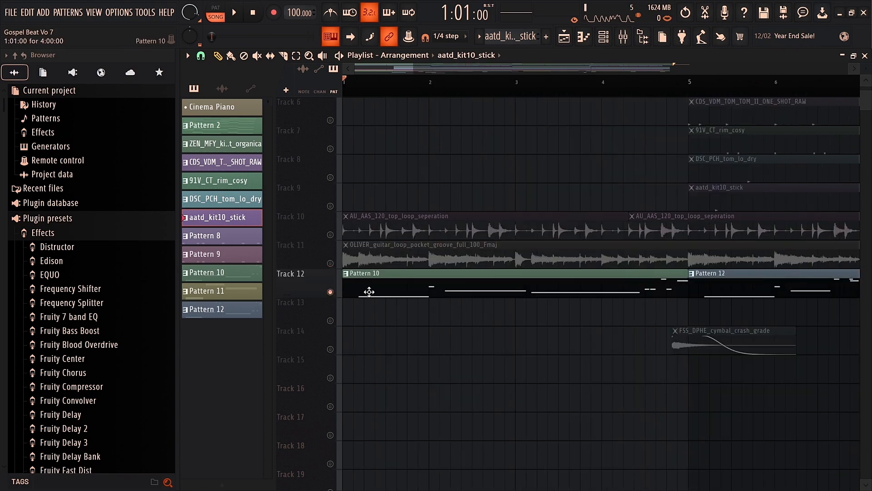
{"action": "left_click", "coordinate": [369, 292]}
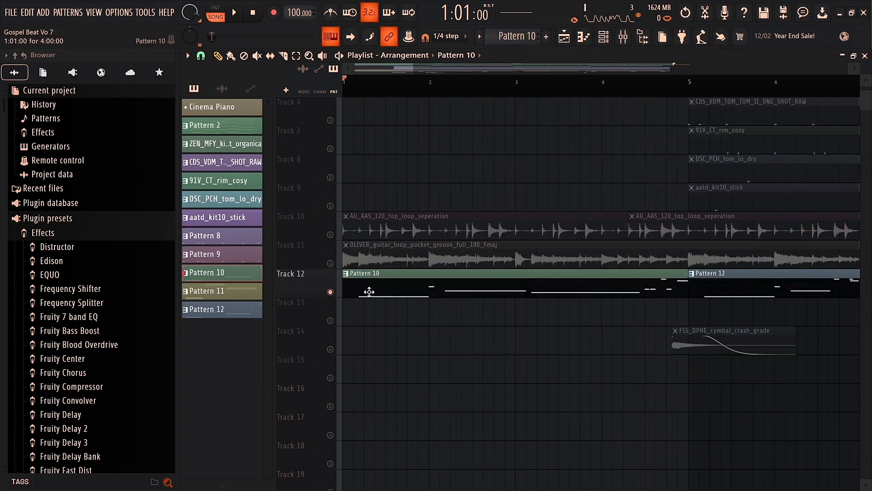
- Open the bass notes of Pattern 10 in the piano roll, play the pattern through, and return to the playlist
{"action": "double_click", "coordinate": [369, 292]}
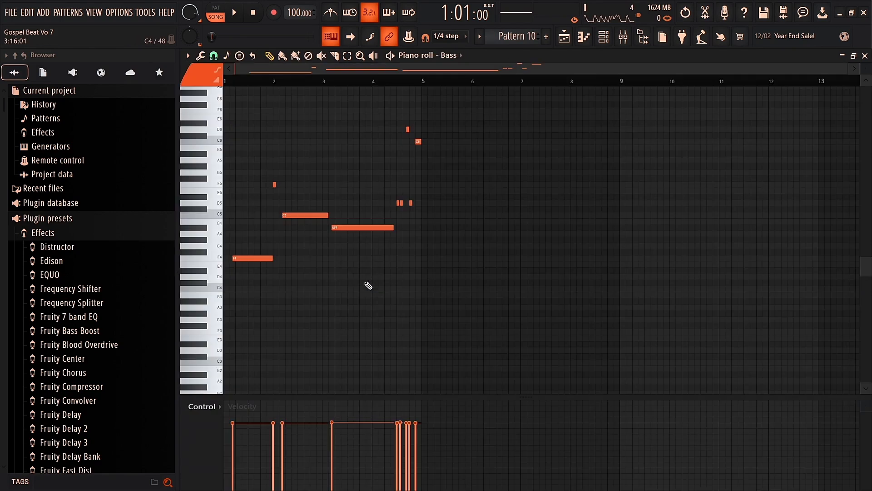
{"action": "left_click", "coordinate": [233, 13]}
{"action": "scroll", "coordinate": [255, 162], "scroll_direction": "up", "scroll_amount": 2}
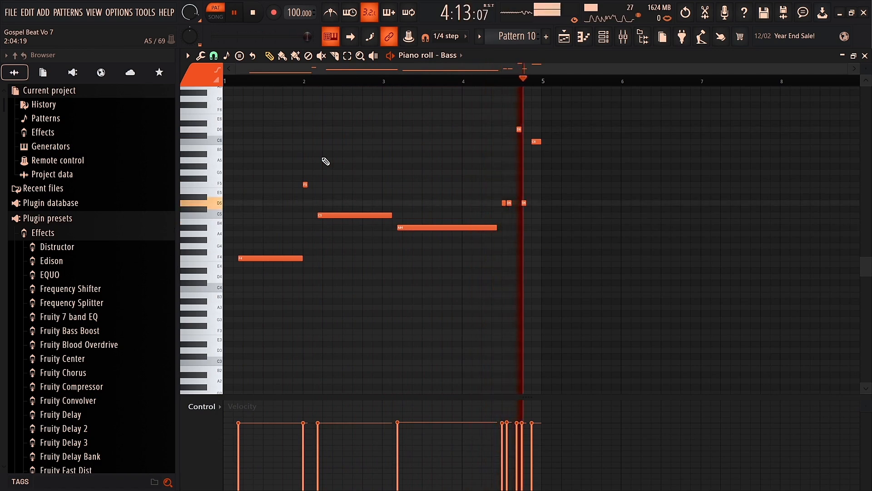
{"action": "scroll", "coordinate": [477, 161], "scroll_direction": "up", "scroll_amount": 4}
{"action": "key", "text": "space"}
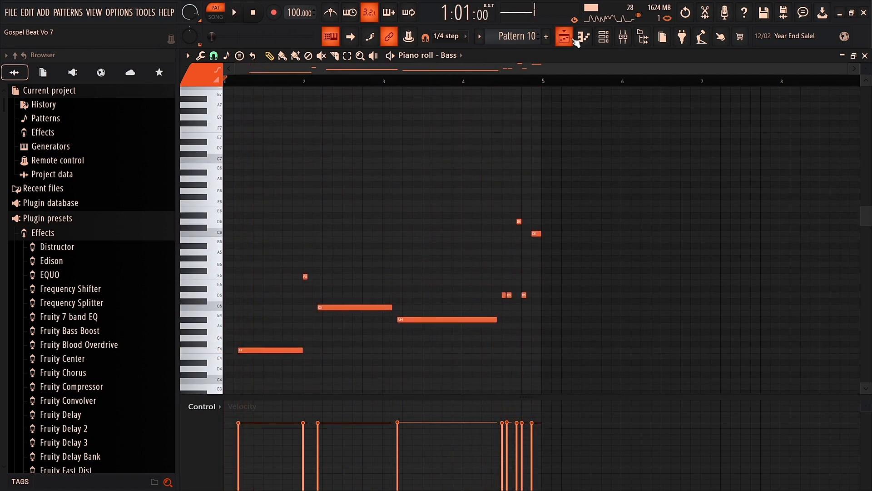
{"action": "left_click", "coordinate": [573, 40]}
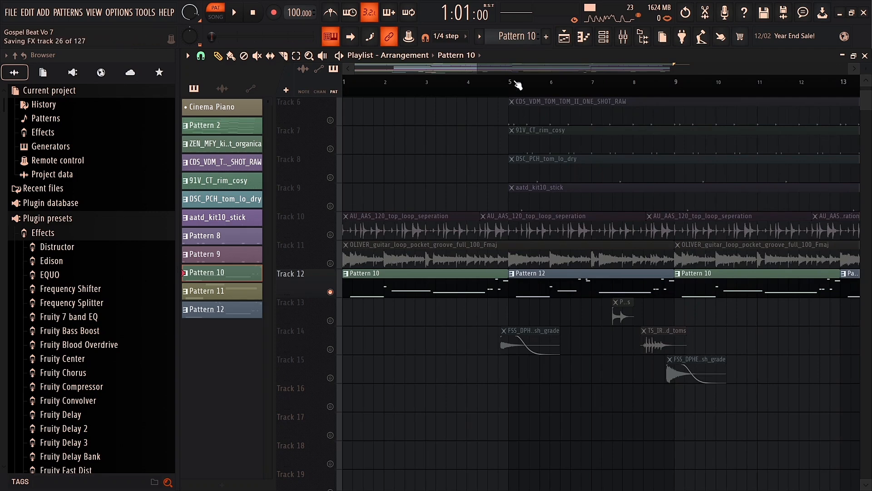
- Set the playhead to bar 5, open the bass notes of Pattern 12 in the piano roll, and play them while examining the line
{"action": "left_click", "coordinate": [518, 86]}
{"action": "double_click", "coordinate": [536, 286]}
{"action": "scroll", "coordinate": [316, 284], "scroll_direction": "down", "scroll_amount": 2}
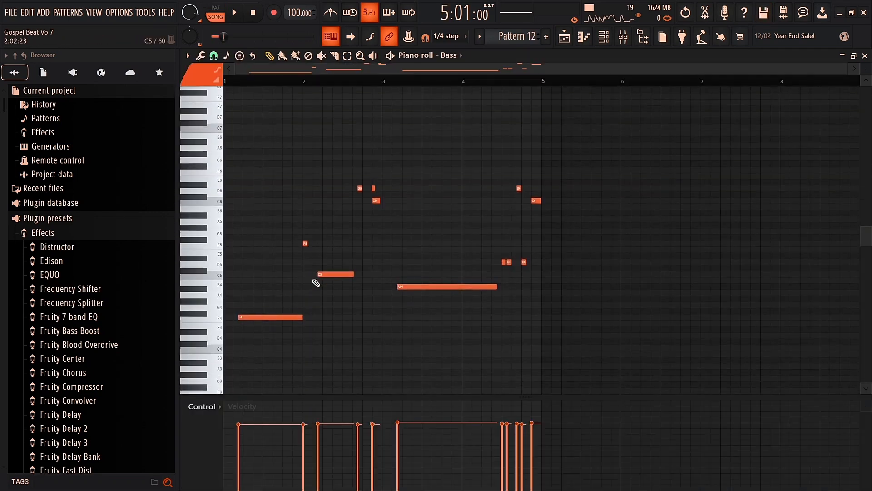
{"action": "scroll", "coordinate": [316, 283], "scroll_direction": "down", "scroll_amount": 2}
{"action": "scroll", "coordinate": [246, 273], "scroll_direction": "up", "scroll_amount": 3}
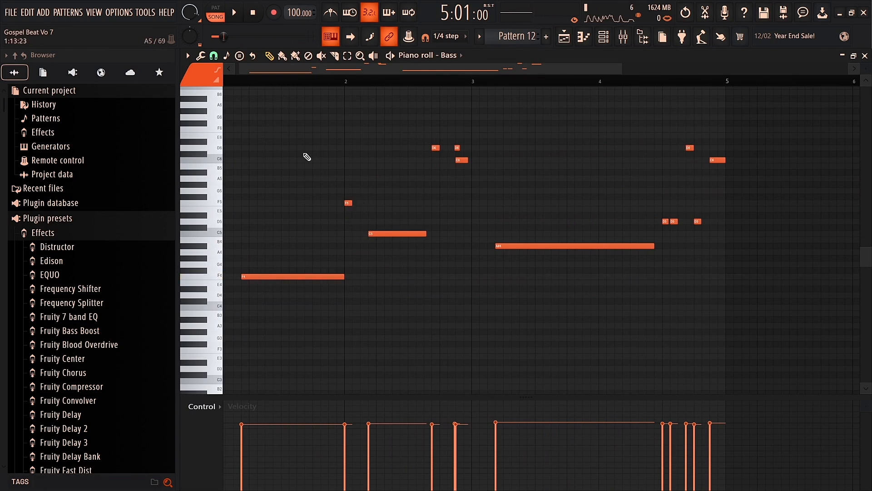
{"action": "key", "text": "space"}
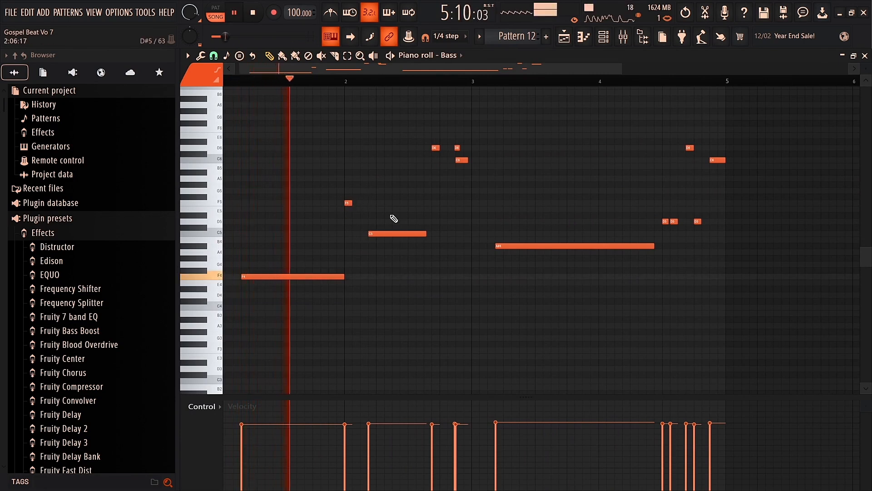
{"action": "scroll", "coordinate": [395, 213], "scroll_direction": "down", "scroll_amount": 2}
{"action": "scroll", "coordinate": [404, 207], "scroll_direction": "up", "scroll_amount": 3}
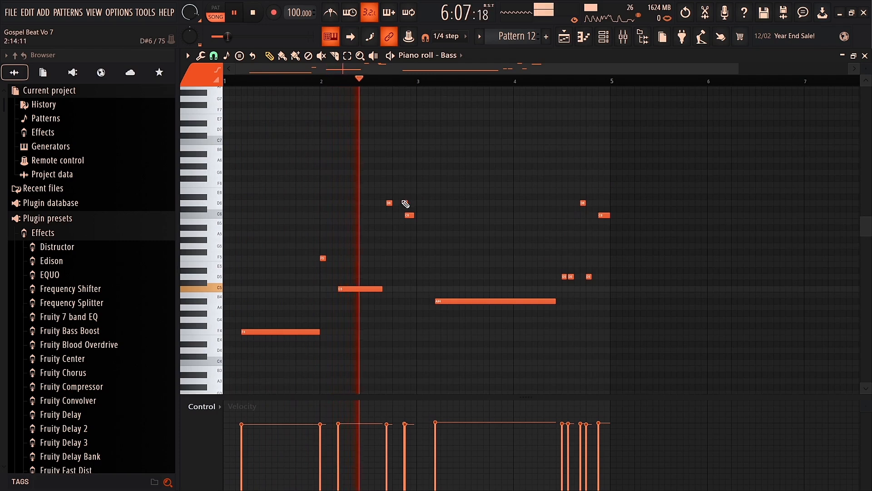
{"action": "scroll", "coordinate": [406, 203], "scroll_direction": "up", "scroll_amount": 4}
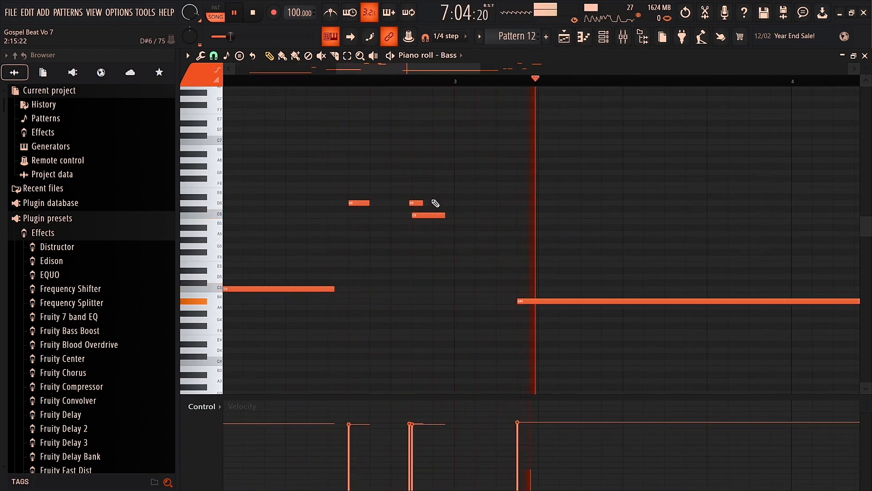
{"action": "key", "text": "space"}
- Examine and play the overlapping D6 and C6 notes just before bar 3 of Pattern 12's bass line
{"action": "scroll", "coordinate": [416, 204], "scroll_direction": "up", "scroll_amount": 3}
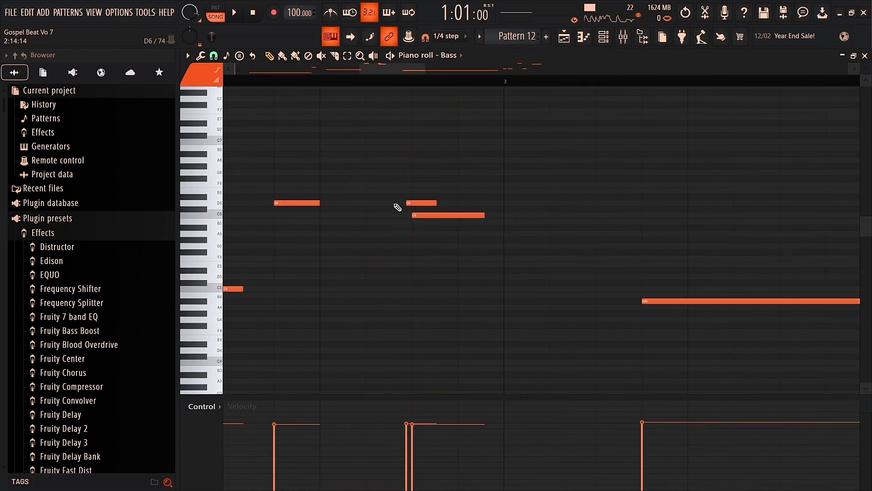
{"action": "scroll", "coordinate": [409, 205], "scroll_direction": "up", "scroll_amount": 2}
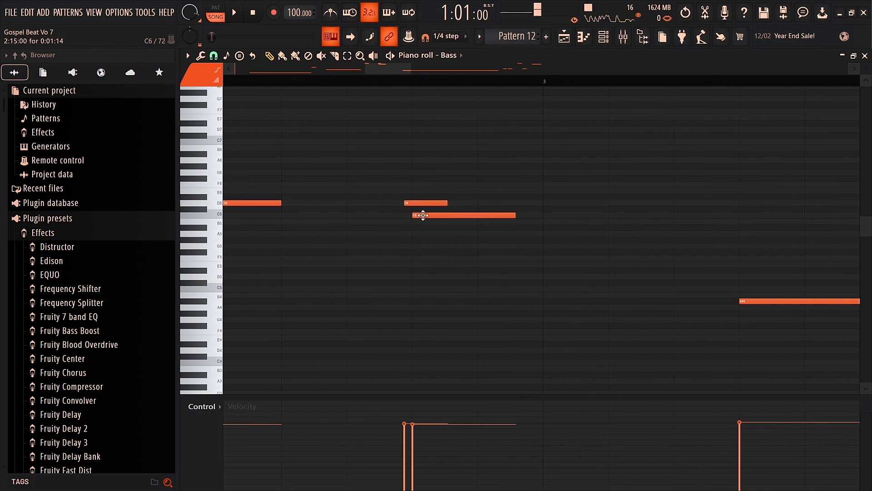
{"action": "key", "text": "space"}
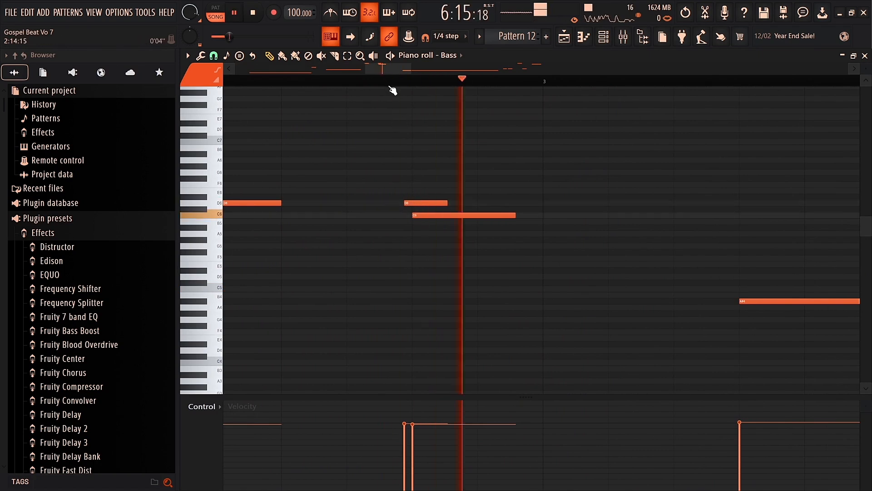
{"action": "key", "text": "space"}
- Add a short E6 note slightly ahead of the D6 note near the end of Pattern 12's bass line and audition it
{"action": "scroll", "coordinate": [382, 200], "scroll_direction": "down", "scroll_amount": 3}
{"action": "scroll", "coordinate": [457, 214], "scroll_direction": "right", "scroll_amount": 5}
{"action": "scroll", "coordinate": [521, 211], "scroll_direction": "up", "scroll_amount": 1}
{"action": "left_click", "coordinate": [520, 210]}
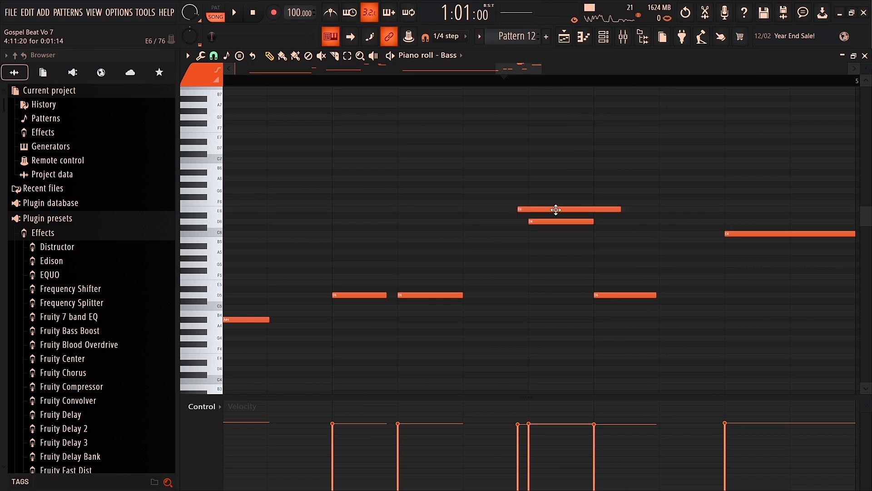
{"action": "left_click_drag", "start_coordinate": [621, 209], "coordinate": [553, 209]}
{"action": "key", "text": "space"}
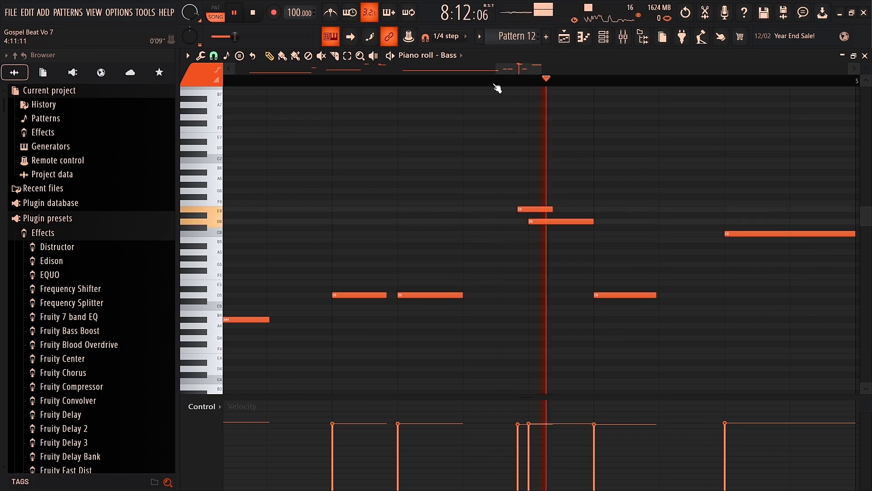
{"action": "key", "text": "space"}
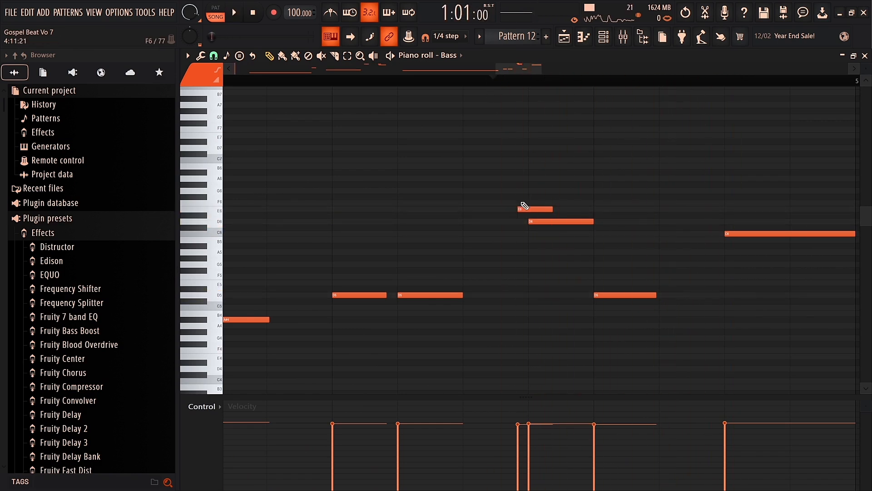
- Delete the added E6 note from Pattern 12's bass line and return to the playlist
{"action": "right_click", "coordinate": [524, 210]}
{"action": "scroll", "coordinate": [460, 195], "scroll_direction": "down", "scroll_amount": 5}
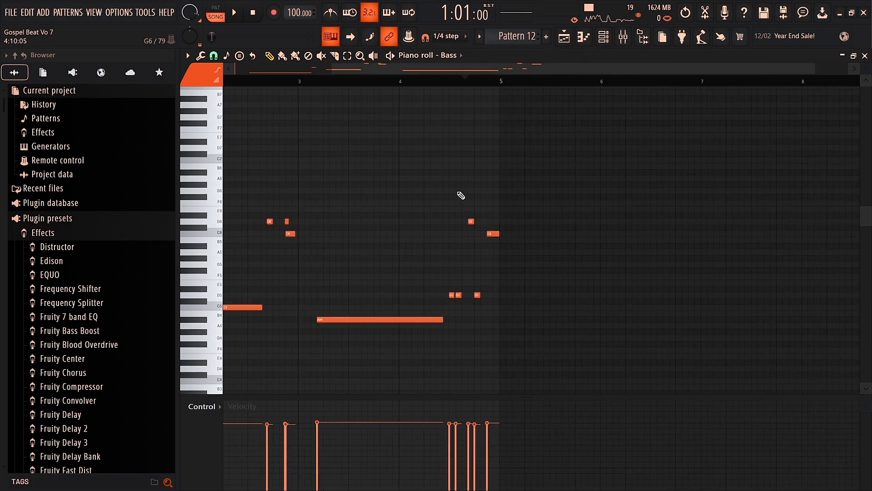
{"action": "left_click", "coordinate": [564, 37]}
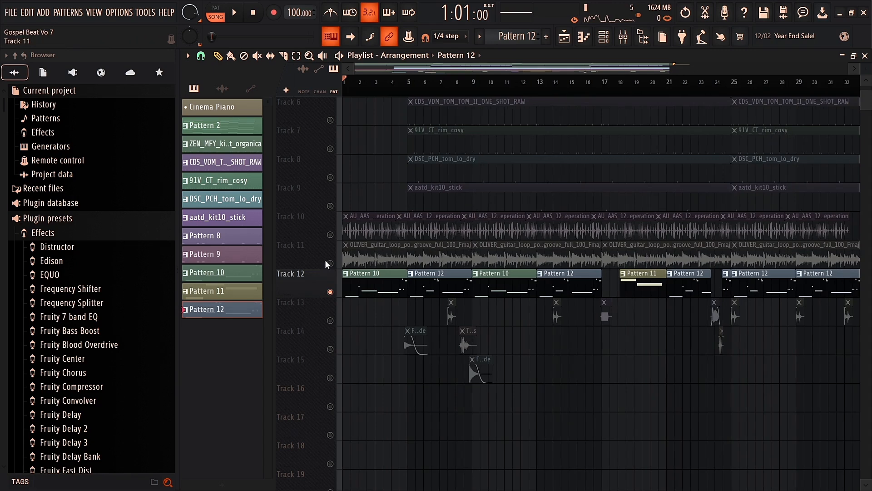
- Unmute Track 11's guitar loop to hear it briefly with Track 12, and mute it again
{"action": "left_click", "coordinate": [327, 262]}
{"action": "key", "text": "space"}
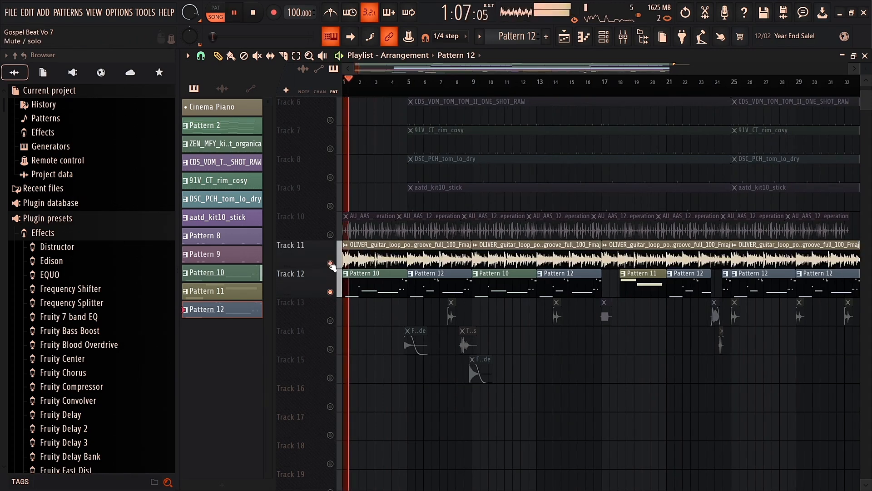
{"action": "left_click", "coordinate": [330, 263]}
{"action": "key", "text": "space"}
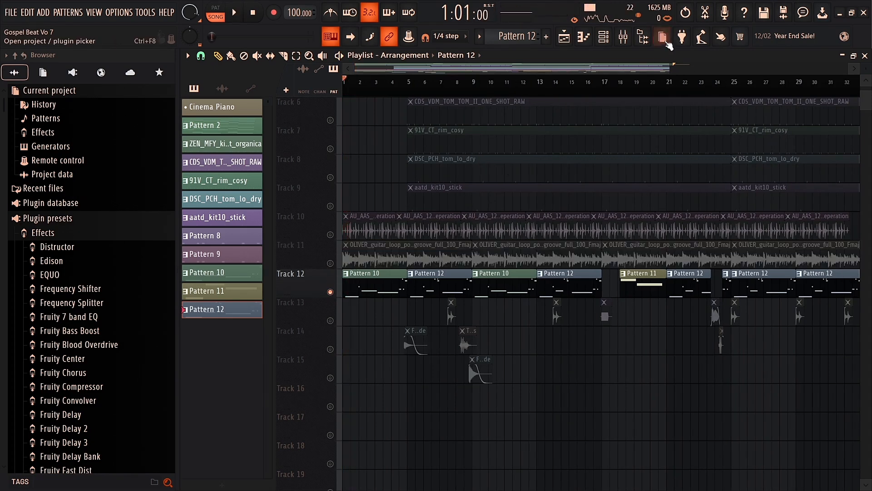
- Select the first Pattern 10 clip, look over its Bass channel in the channel rack, open the mixer, and close the channel rack
{"action": "left_click", "coordinate": [387, 284]}
{"action": "left_click", "coordinate": [612, 40]}
{"action": "scroll", "coordinate": [508, 366], "scroll_direction": "down", "scroll_amount": 3}
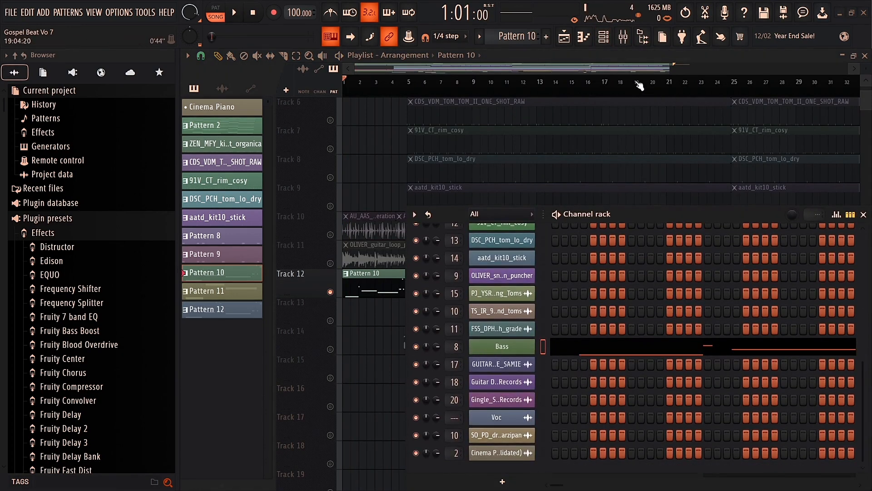
{"action": "left_click", "coordinate": [624, 38]}
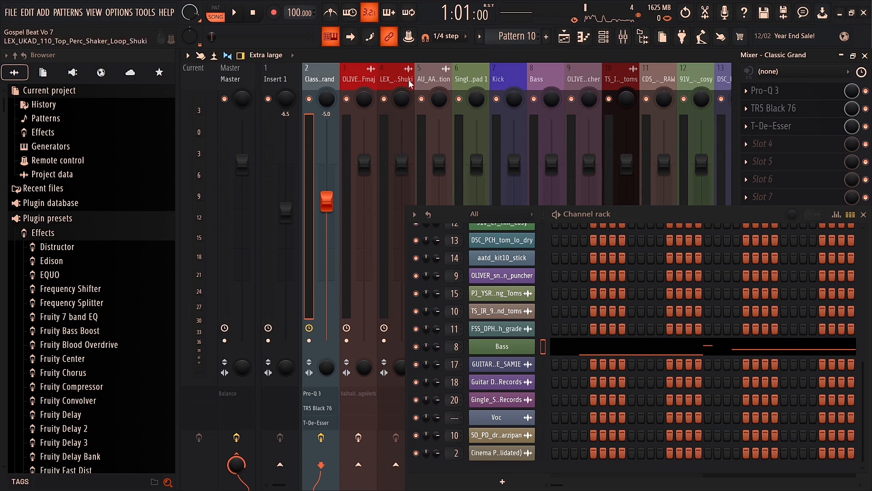
{"action": "scroll", "coordinate": [691, 258], "scroll_direction": "up", "scroll_amount": 3}
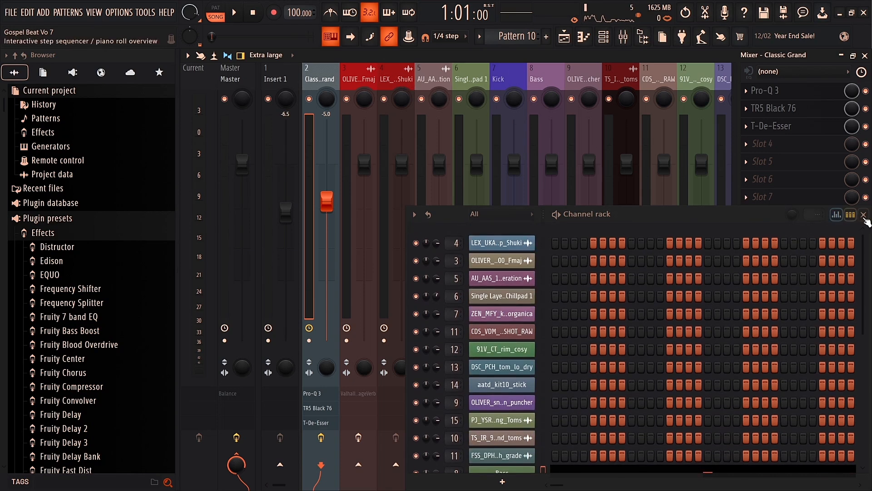
{"action": "left_click", "coordinate": [863, 215]}
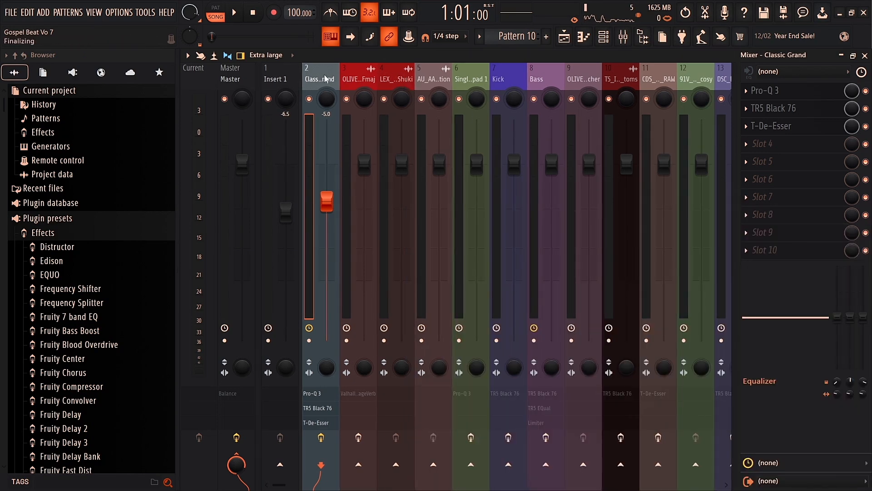
- Select the Bass mixer track to review its effects chain and level during playback, and return to the playlist
{"action": "left_click", "coordinate": [541, 75]}
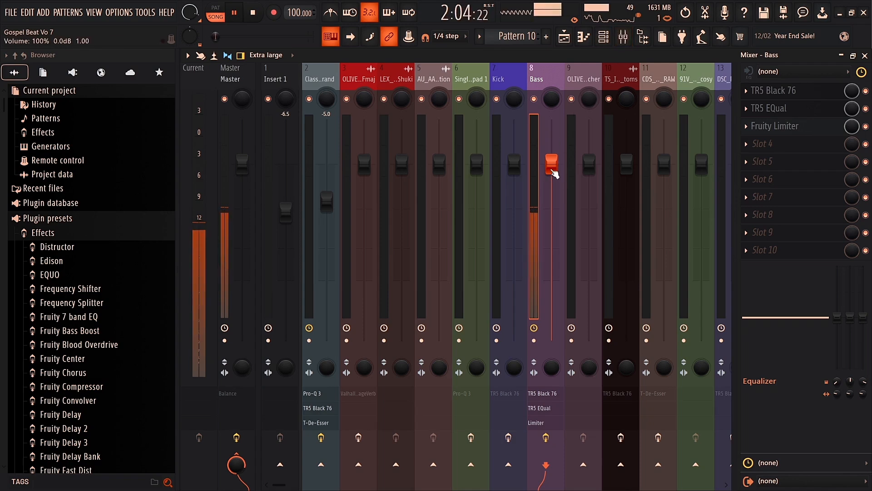
{"action": "left_click", "coordinate": [624, 37]}
{"action": "key", "text": "space"}
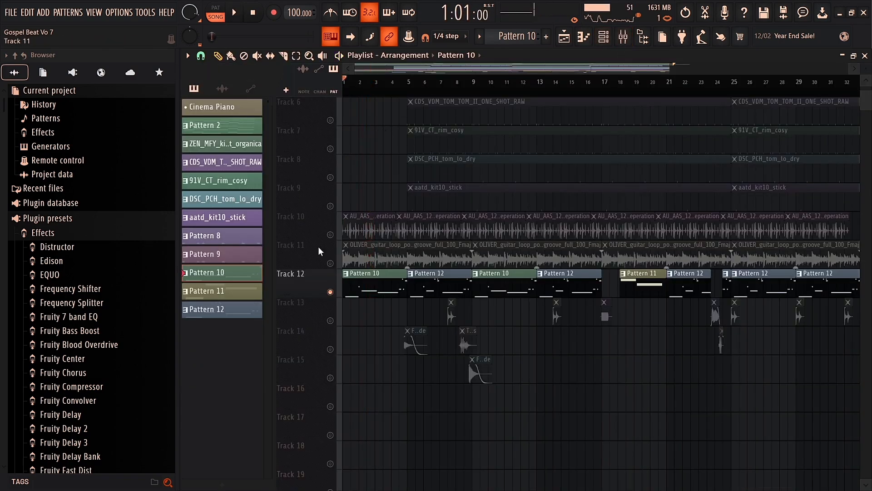
- Unmute Track 10's top loop and Track 11's guitar loop alongside Track 12, and play from bar 1
{"action": "left_click", "coordinate": [331, 234]}
{"action": "left_click", "coordinate": [330, 263]}
{"action": "scroll", "coordinate": [377, 209], "scroll_direction": "up", "scroll_amount": 4}
{"action": "key", "text": "space"}
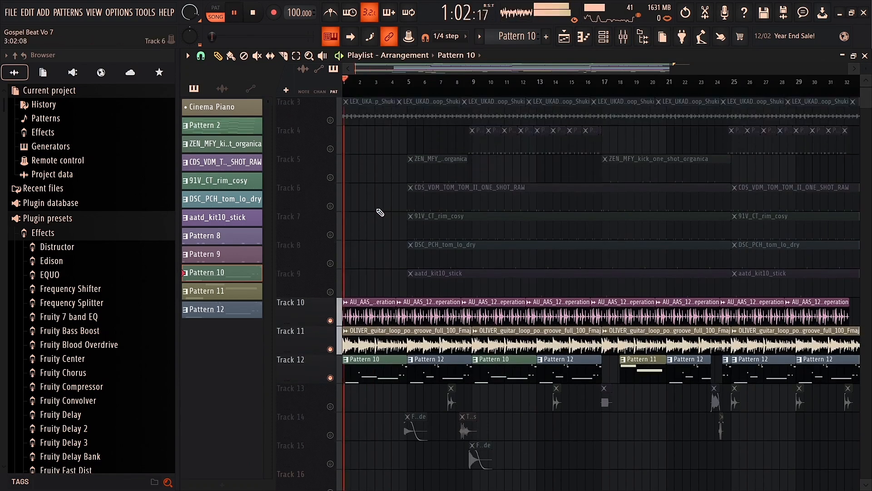
- Unmute Track 3's shaker loop, Track 2's Cinema Piano and Track 1's Pattern 2 during playback
{"action": "scroll", "coordinate": [358, 186], "scroll_direction": "up", "scroll_amount": 2}
{"action": "left_click", "coordinate": [330, 177]}
{"action": "left_click", "coordinate": [331, 149]}
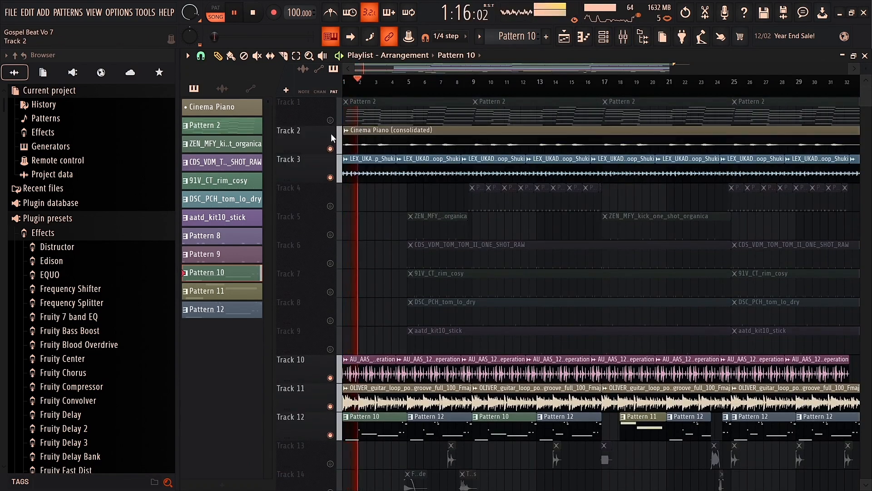
{"action": "left_click", "coordinate": [331, 120]}
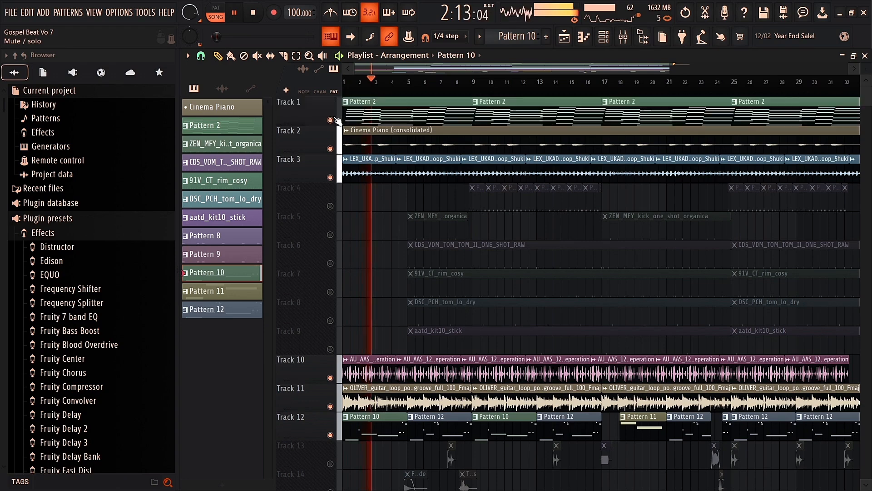
- Bring the remaining muted tracks, including the drums and one-shot effects, back in and listen through the section from bar 5
{"action": "scroll", "coordinate": [383, 159], "scroll_direction": "down", "scroll_amount": 2}
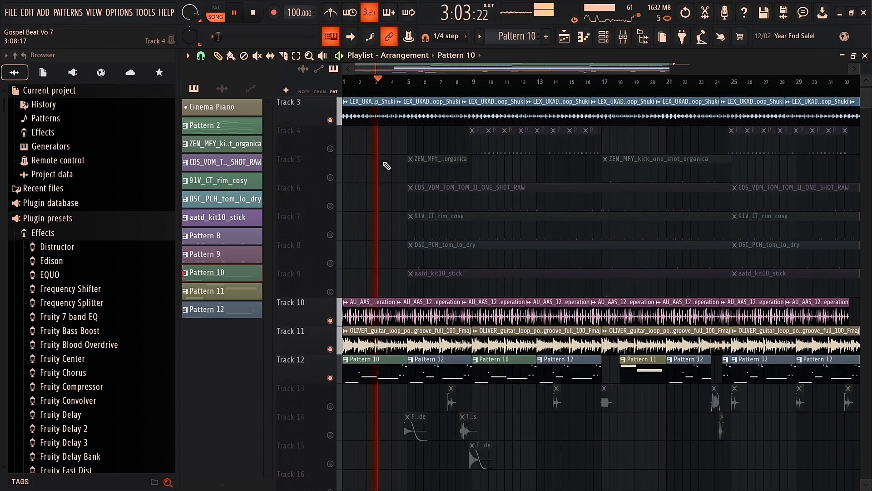
{"action": "left_click", "coordinate": [332, 178]}
{"action": "scroll", "coordinate": [395, 182], "scroll_direction": "down", "scroll_amount": 2}
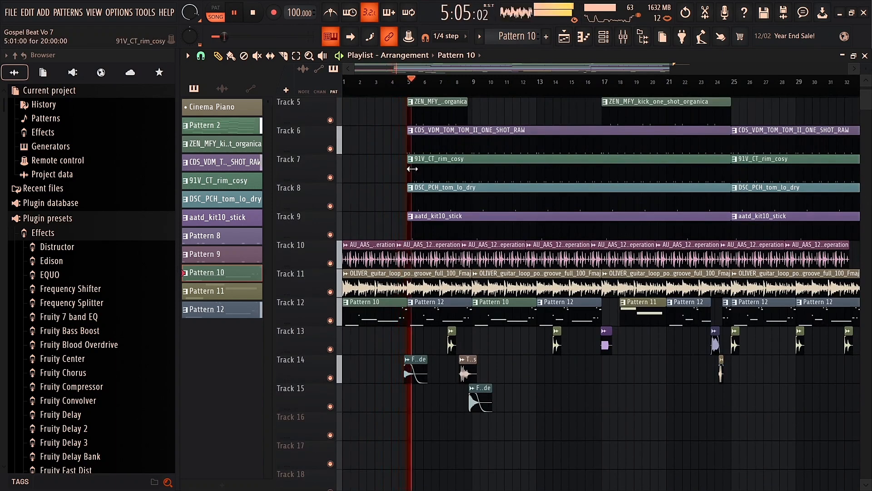
{"action": "scroll", "coordinate": [412, 168], "scroll_direction": "up", "scroll_amount": 2}
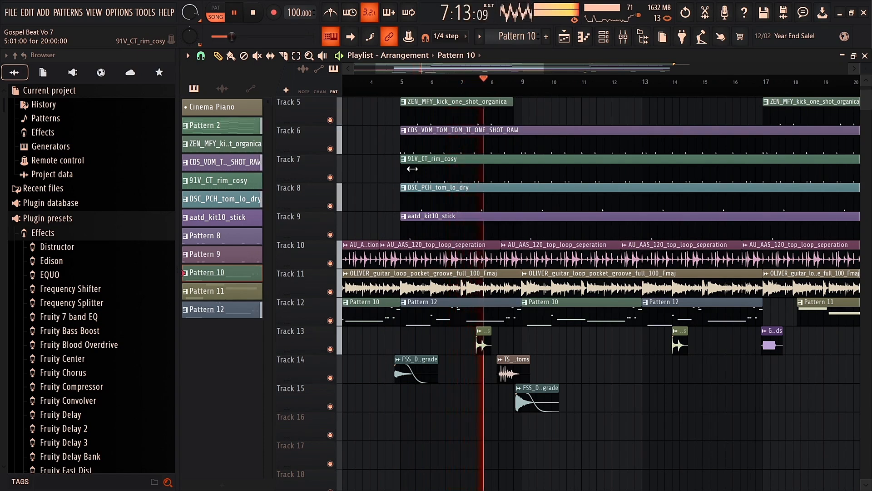
{"action": "key", "text": "space"}
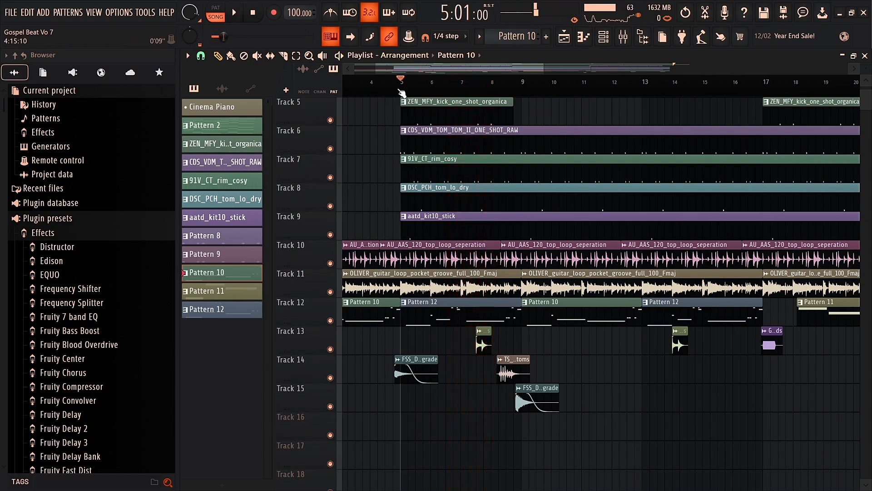
- Solo Track 14 and play its crash cymbal clip from just before bar 5
{"action": "left_click", "coordinate": [330, 377], "text": "ctrl"}
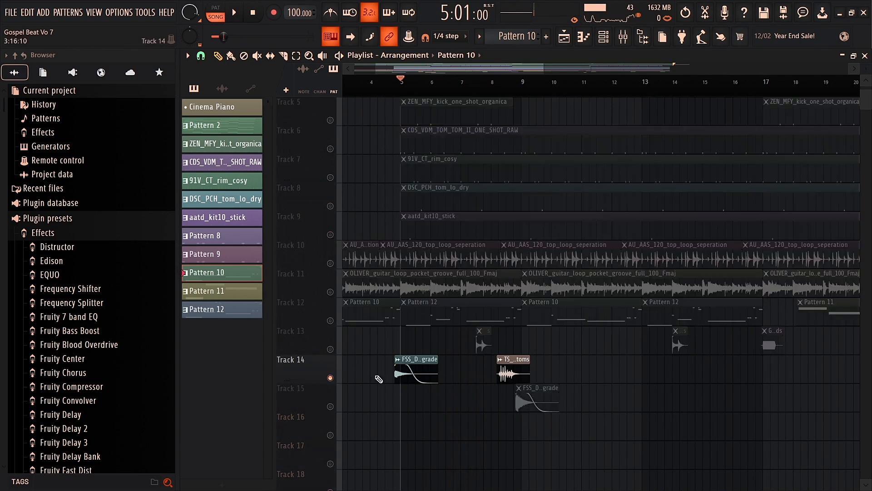
{"action": "scroll", "coordinate": [380, 376], "scroll_direction": "up", "scroll_amount": 3}
{"action": "left_click", "coordinate": [373, 78]}
{"action": "key", "text": "space"}
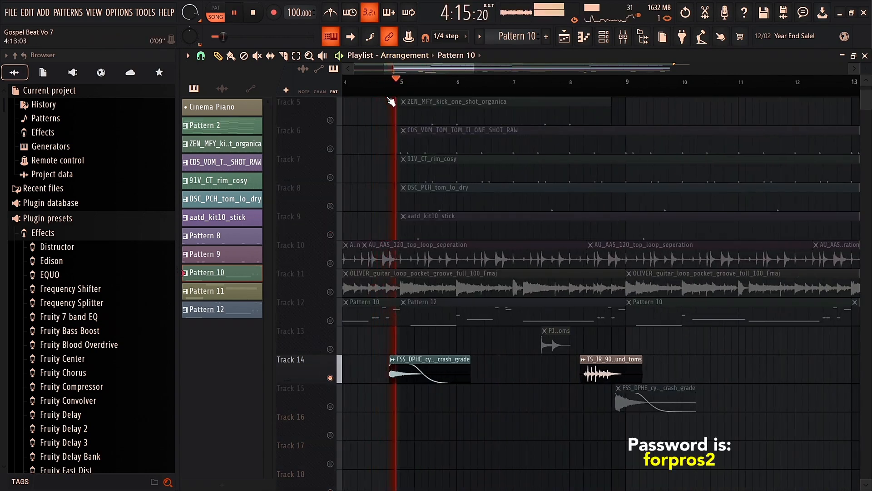
{"action": "key", "text": "space"}
{"action": "scroll", "coordinate": [531, 73], "scroll_direction": "right", "scroll_amount": 1}
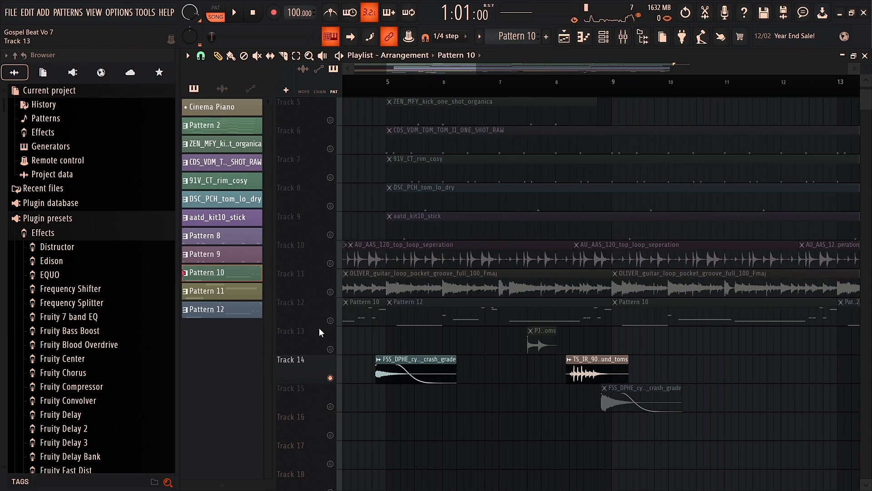
- Solo Track 13 and play its percussion clip from shortly before bar 8, and switch the solo back to Track 14
{"action": "left_click", "coordinate": [330, 349], "text": "ctrl"}
{"action": "left_click", "coordinate": [521, 82]}
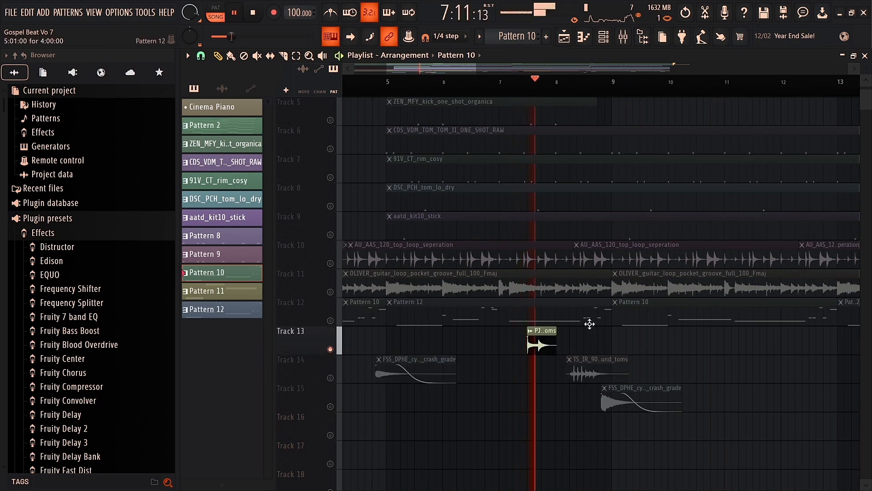
{"action": "left_click", "coordinate": [334, 378], "text": "ctrl"}
{"action": "key", "text": "space"}
- Solo Track 15 and play its crash cymbal clip from just before bar 9
{"action": "left_click", "coordinate": [340, 405], "text": "ctrl"}
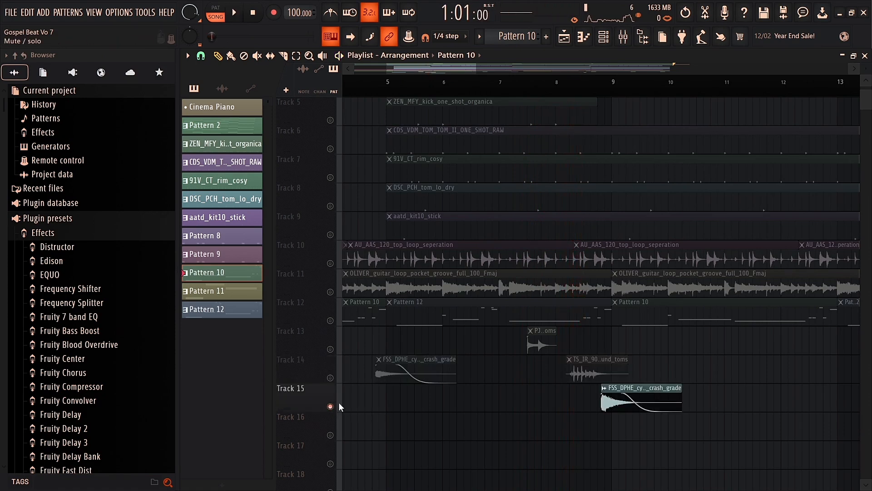
{"action": "left_click", "coordinate": [600, 84]}
{"action": "key", "text": "space"}
- Solo Track 4 and play its Pattern 8 and Pattern 9 clips from just before bar 9
{"action": "scroll", "coordinate": [504, 148], "scroll_direction": "down", "scroll_amount": 3}
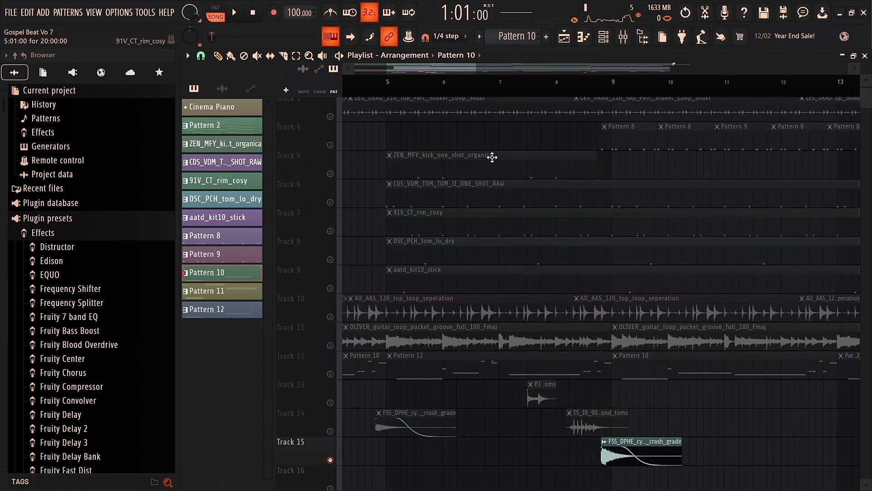
{"action": "scroll", "coordinate": [468, 162], "scroll_direction": "up", "scroll_amount": 2}
{"action": "scroll", "coordinate": [585, 134], "scroll_direction": "up", "scroll_amount": 3}
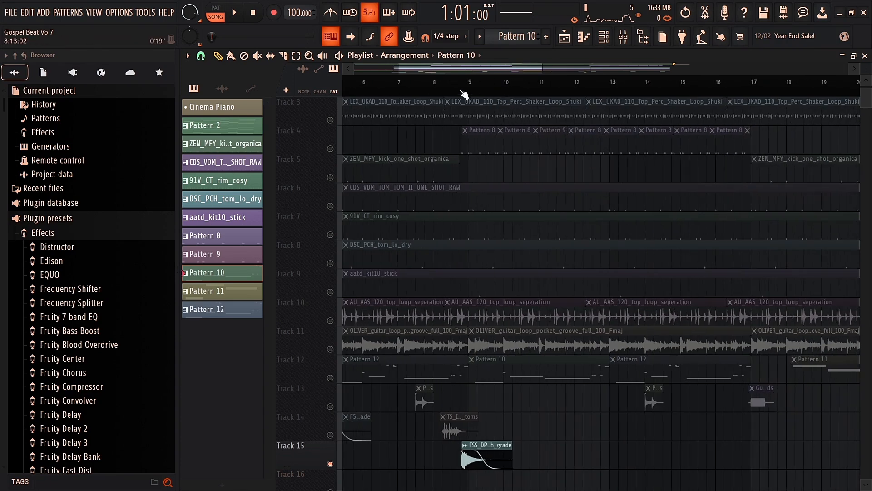
{"action": "left_click", "coordinate": [460, 93]}
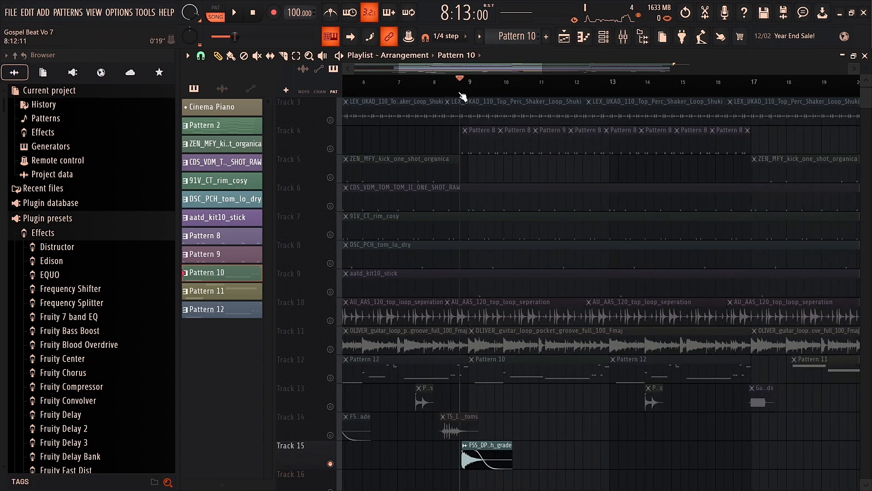
{"action": "left_click", "coordinate": [330, 148], "text": "ctrl"}
{"action": "key", "text": "space"}
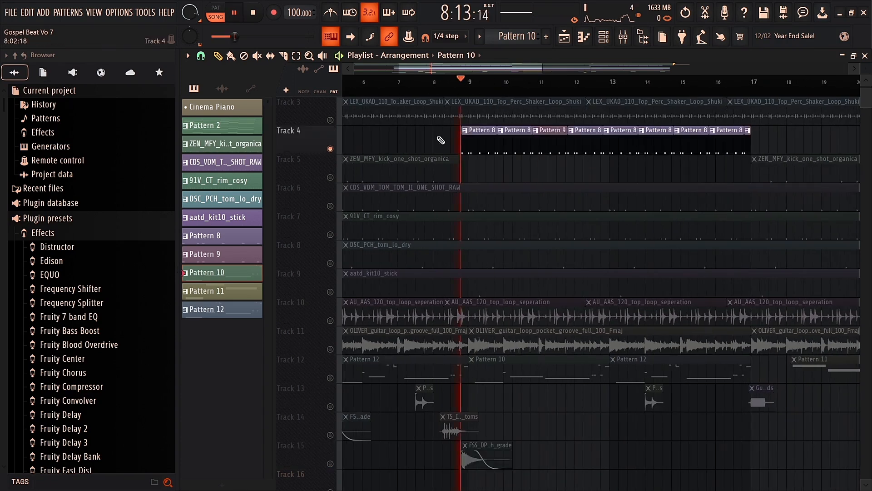
{"action": "key", "text": "space"}
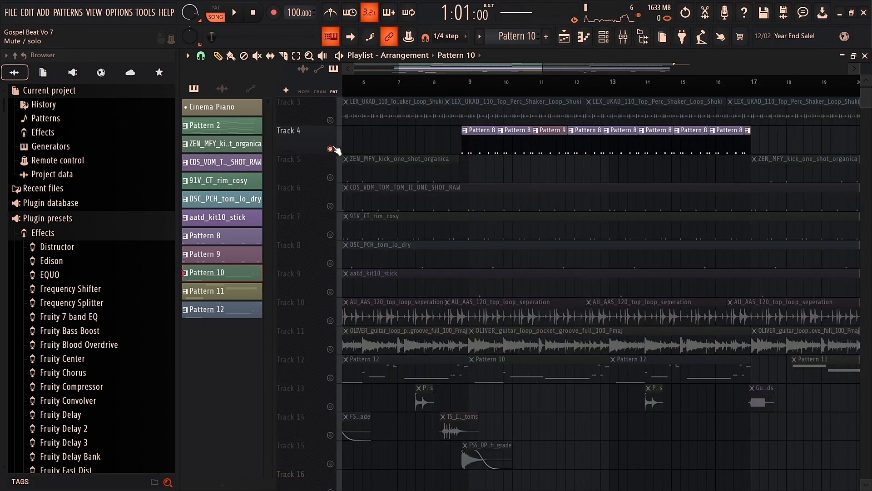
- Unsolo Track 4 to hear all tracks together from just before bar 9, and save the project
{"action": "left_click", "coordinate": [330, 149], "text": "ctrl"}
{"action": "key", "text": "space"}
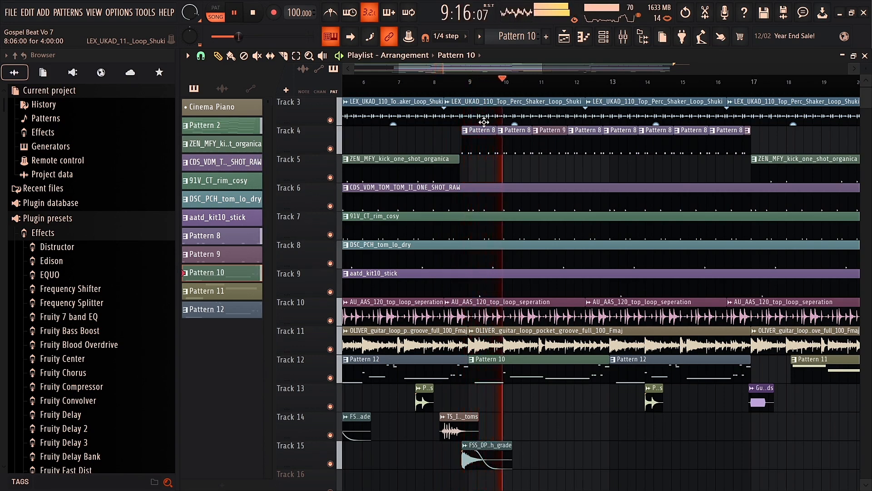
{"action": "key", "text": "space"}
{"action": "scroll", "coordinate": [464, 139], "scroll_direction": "down", "scroll_amount": 5}
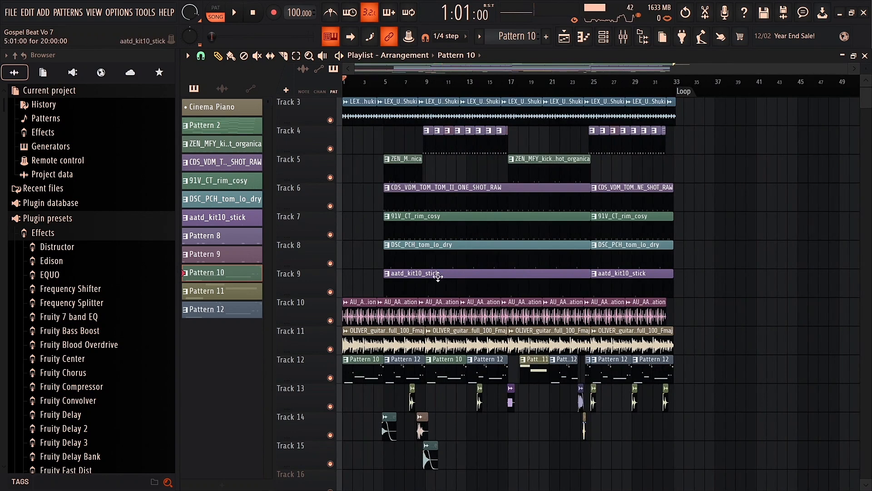
{"action": "key", "text": "ctrl+s"}
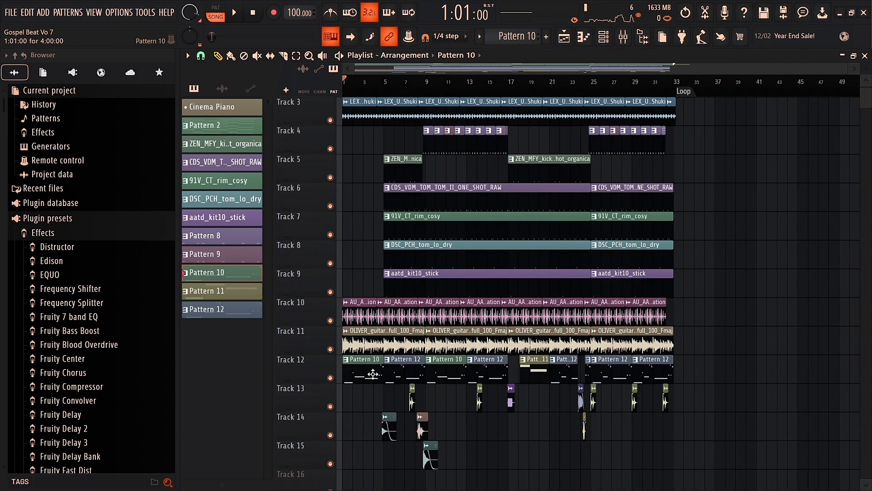
- Examine the bass notes of Track 12's Pattern 10 in the piano roll and return to the playlist
{"action": "double_click", "coordinate": [373, 374]}
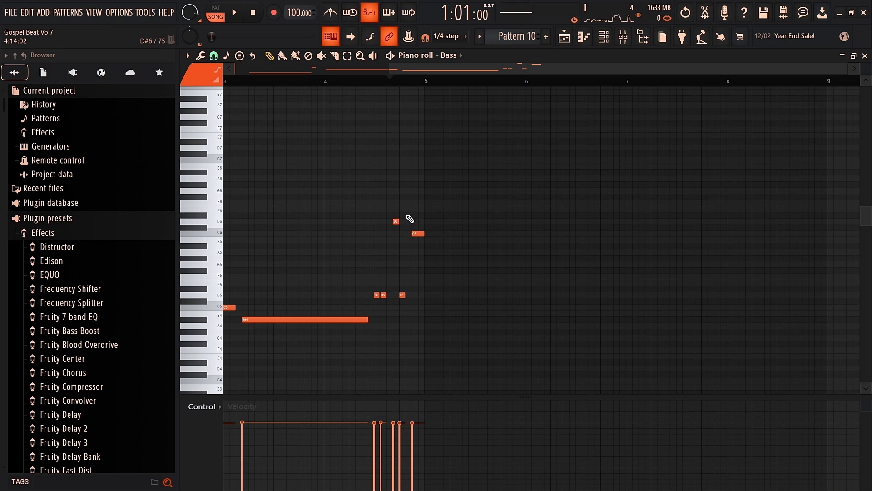
{"action": "scroll", "coordinate": [347, 234], "scroll_direction": "up", "scroll_amount": 4}
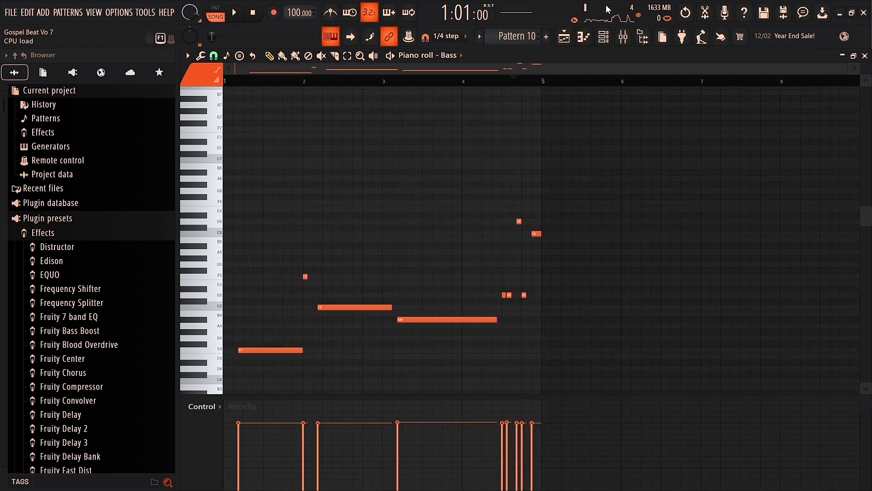
{"action": "left_click", "coordinate": [564, 36]}
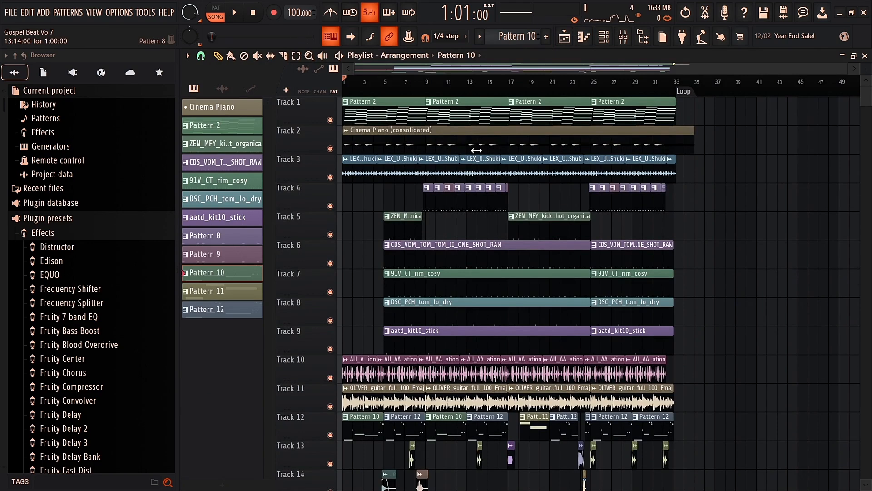
- Purge the project's unused audio clips with the macro
{"action": "left_click", "coordinate": [139, 13]}
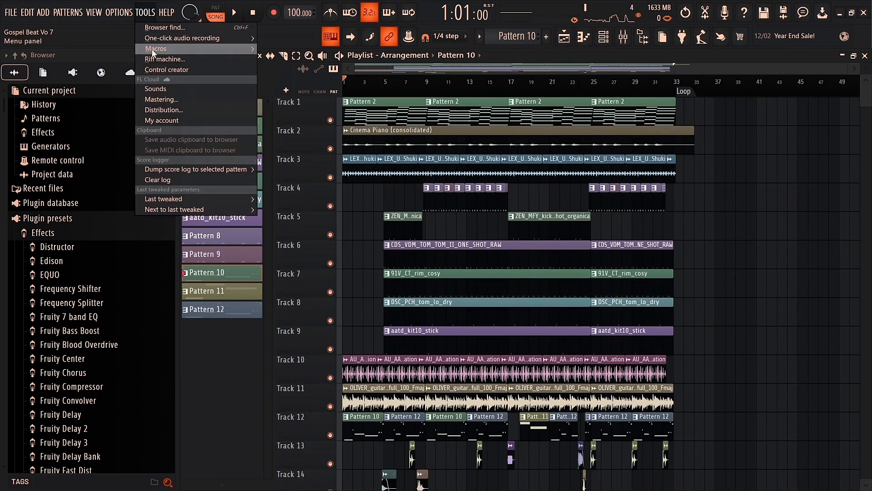
{"action": "mouse_move", "coordinate": [157, 49]}
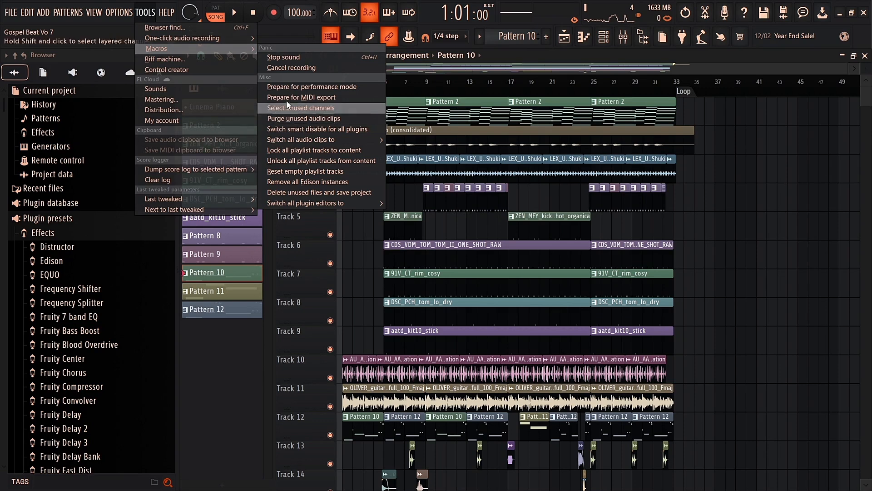
{"action": "left_click", "coordinate": [285, 120]}
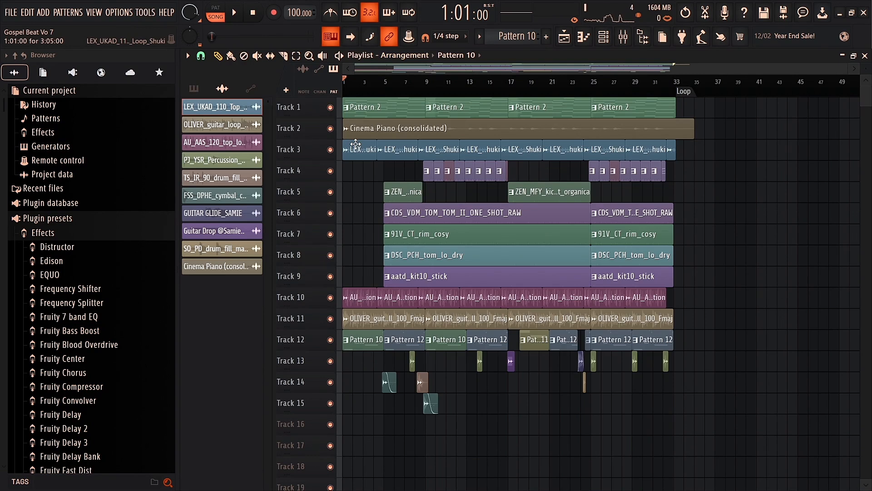
- Play the full arrangement from bar 1 past bar 33 with reduced playlist track heights, and restart playback from the beginning
{"action": "key", "text": "space"}
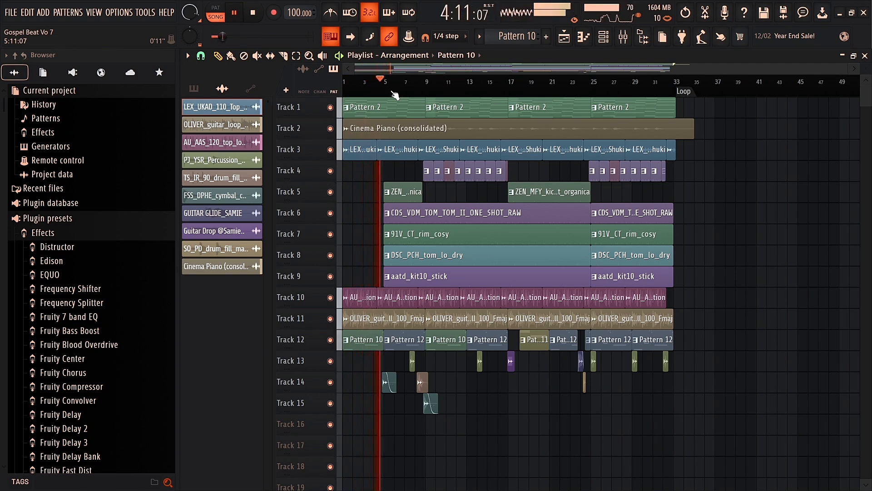
{"action": "key", "text": "space"}
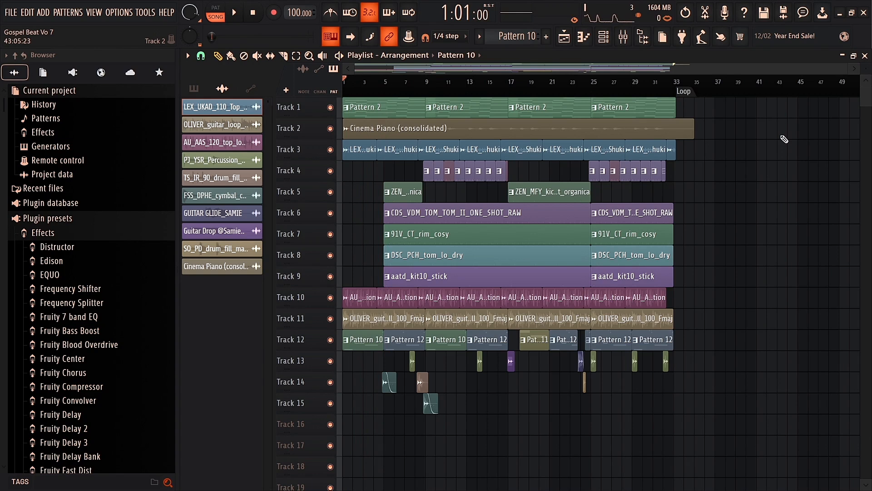
{"action": "key", "text": "space"}
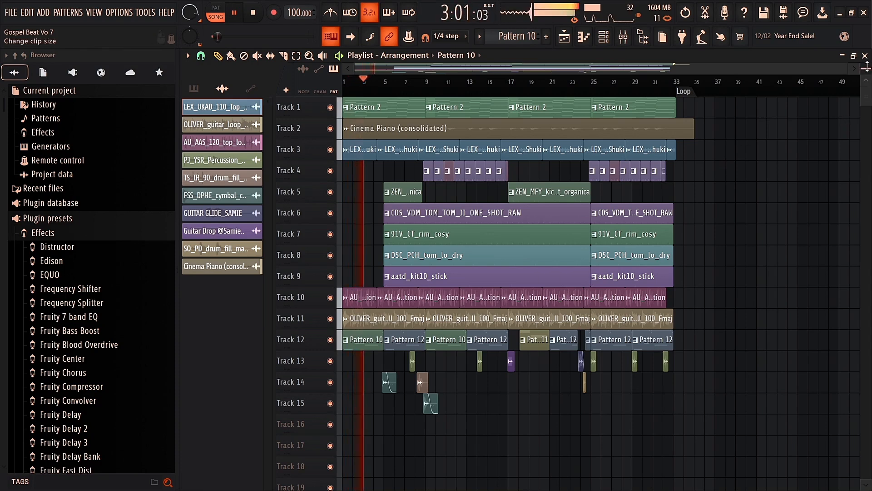
{"action": "left_click_drag", "start_coordinate": [867, 77], "coordinate": [867, 67]}
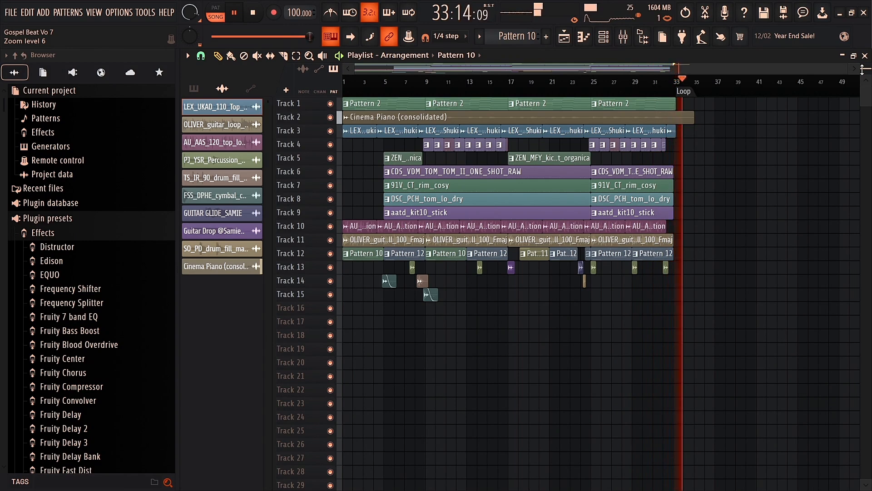
{"action": "key", "text": "space"}
{"action": "key", "text": "space"}
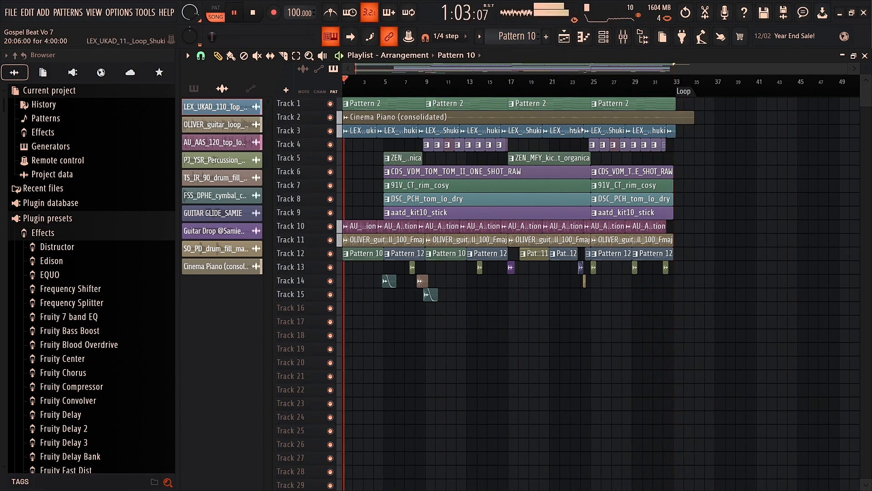